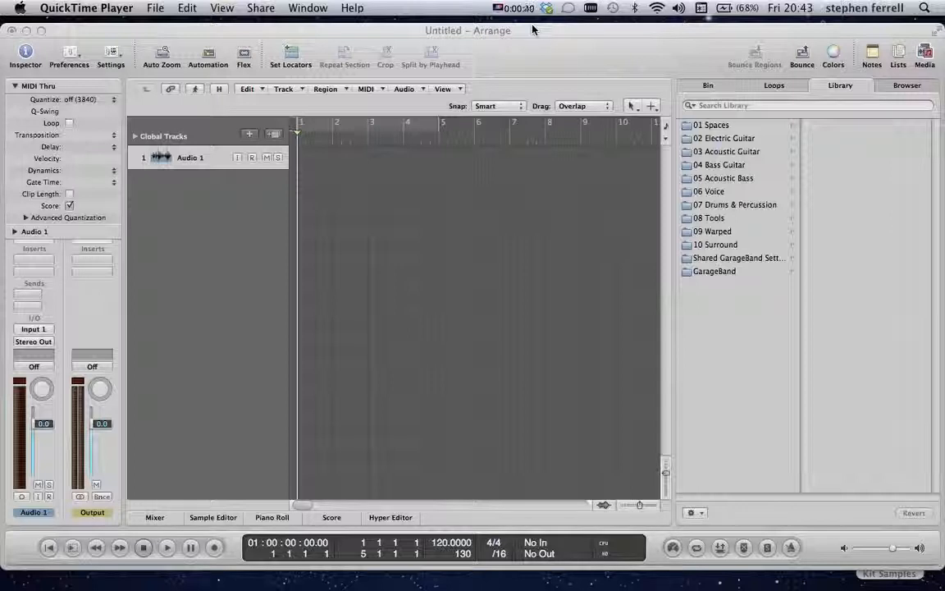
Step: Collapse the MIDI Thru parameters and create one new software instrument track with output 1-2
{"action": "left_click", "coordinate": [13, 86]}
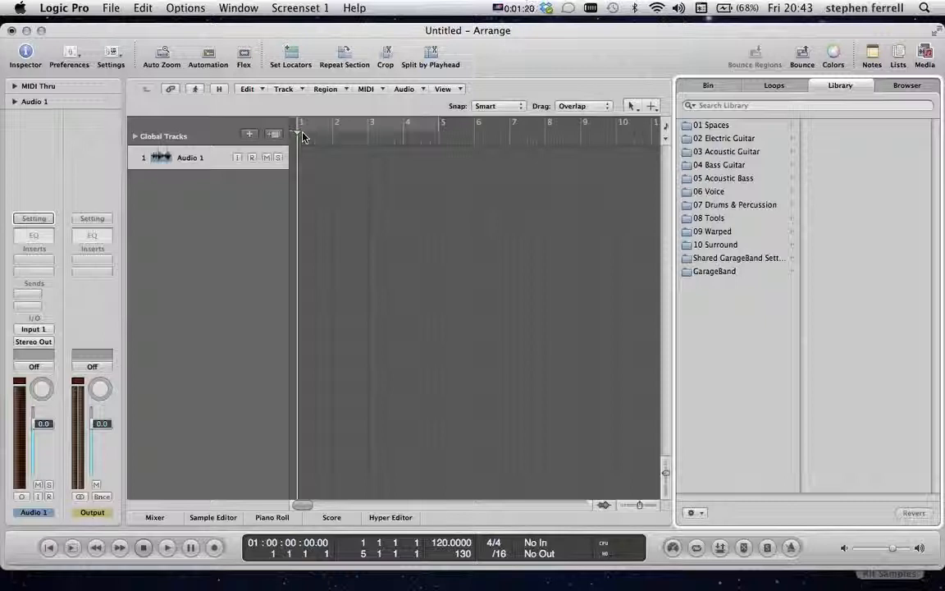
{"action": "left_click", "coordinate": [283, 89]}
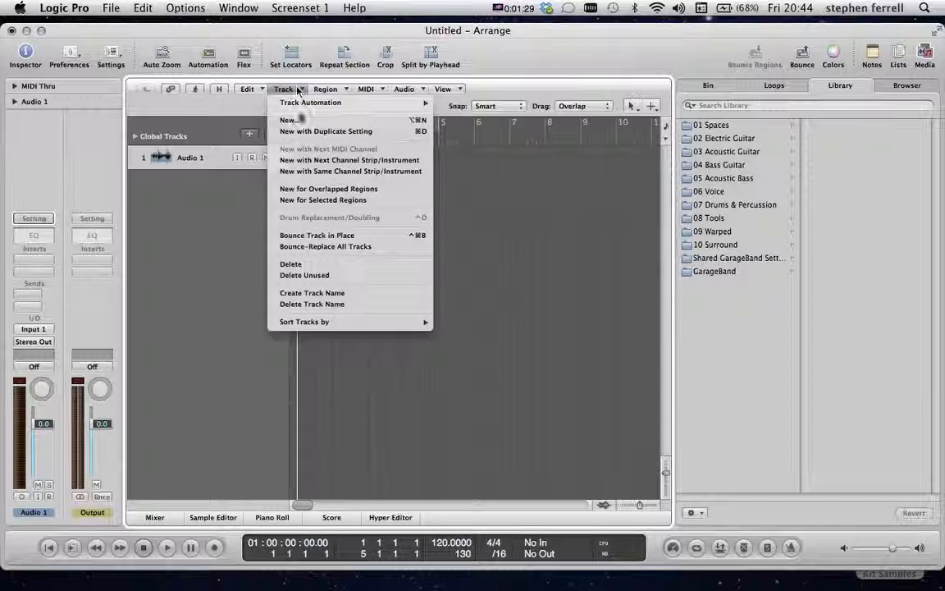
{"action": "left_click", "coordinate": [295, 121]}
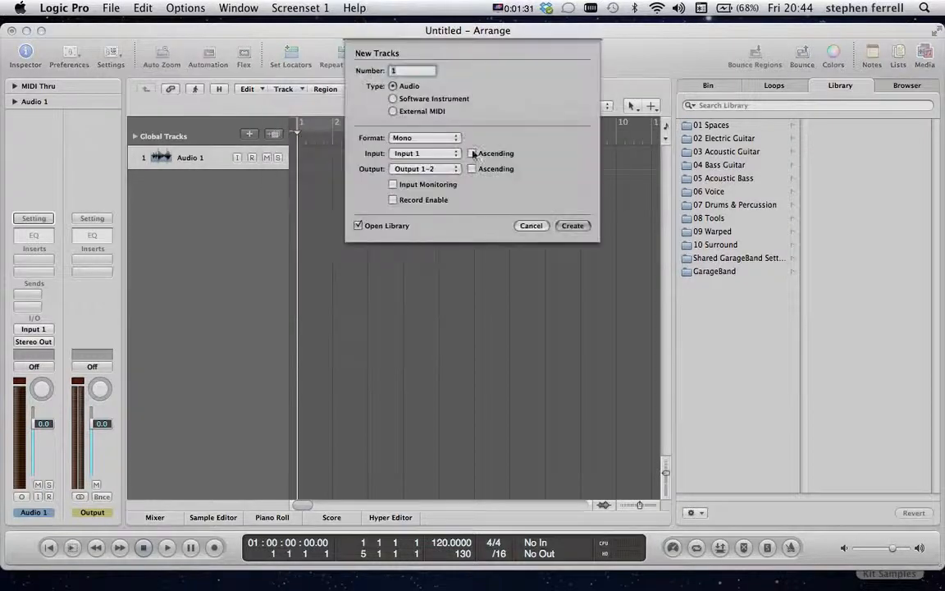
{"action": "left_click", "coordinate": [393, 98]}
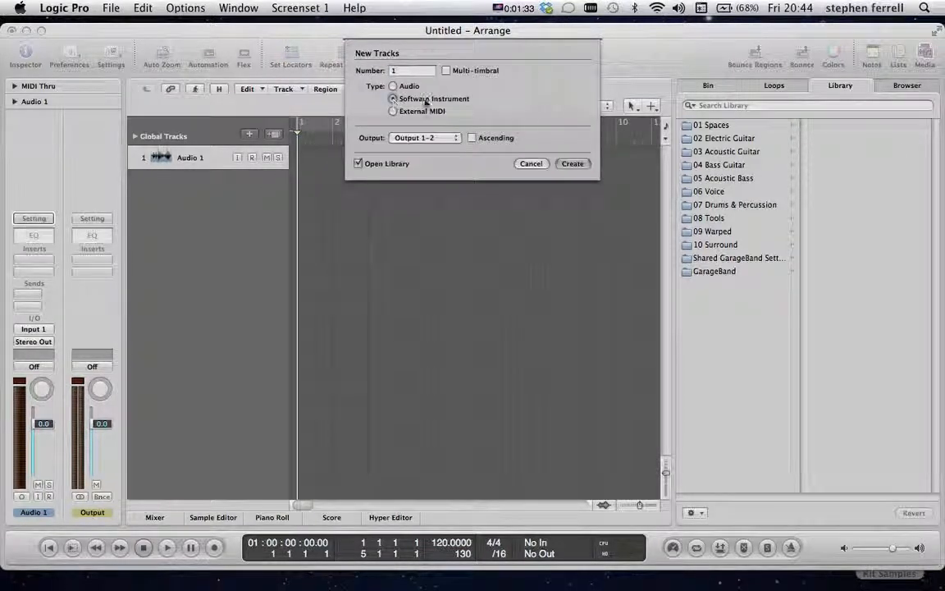
{"action": "left_click", "coordinate": [574, 164]}
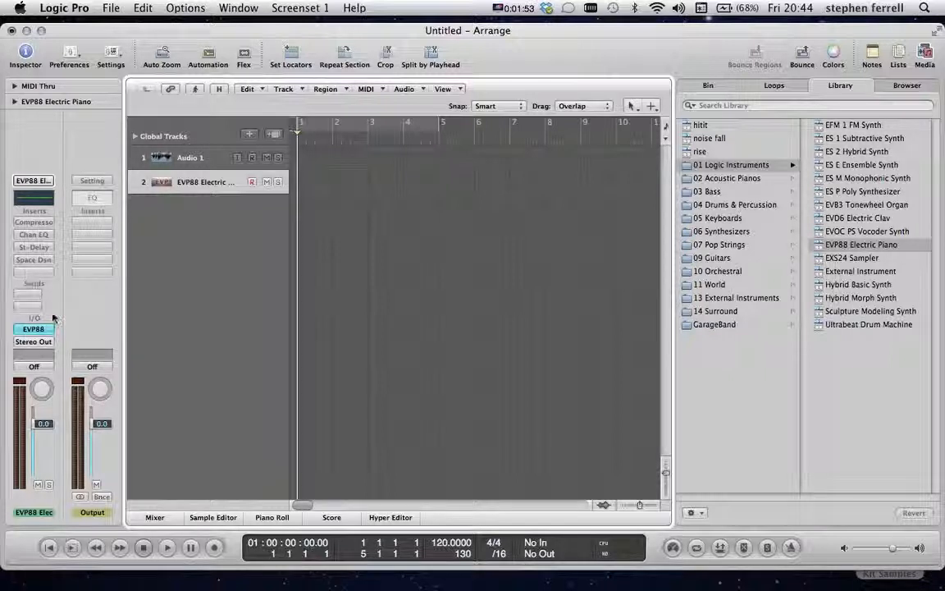
Step: Compare the channel strips of the audio track and the instrument track, and view them in the mixer
{"action": "left_click", "coordinate": [195, 156]}
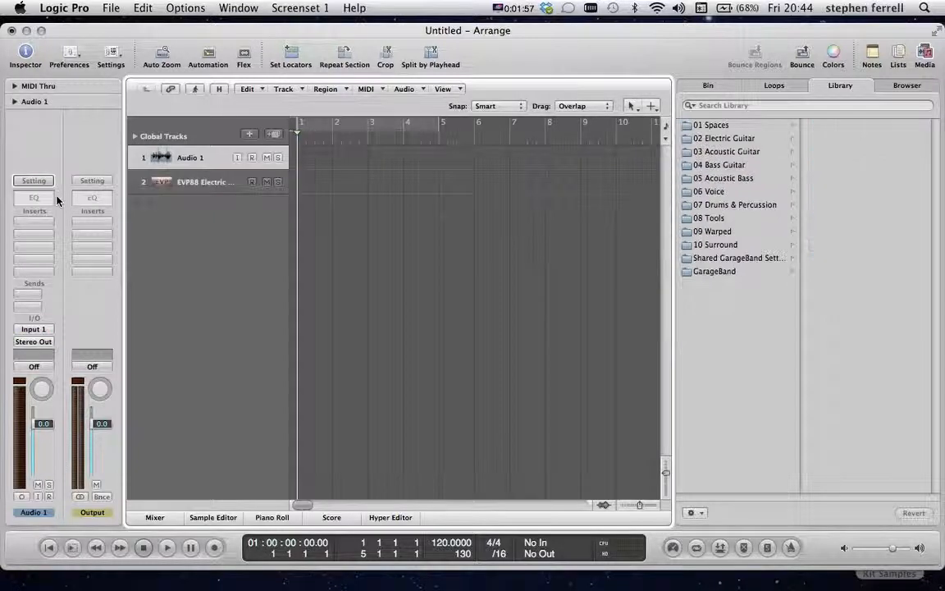
{"action": "left_click", "coordinate": [186, 182]}
{"action": "left_click", "coordinate": [140, 515]}
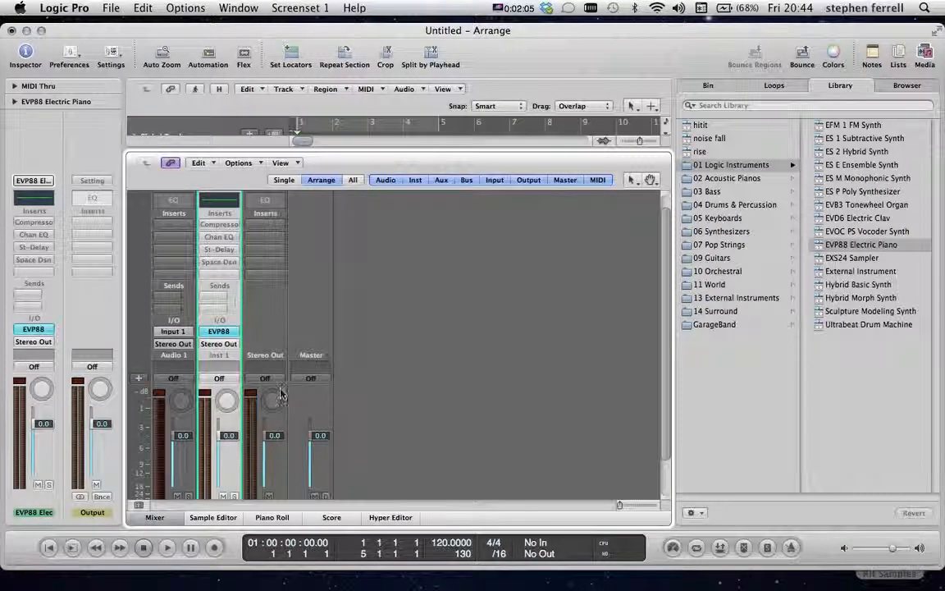
{"action": "left_click", "coordinate": [171, 520]}
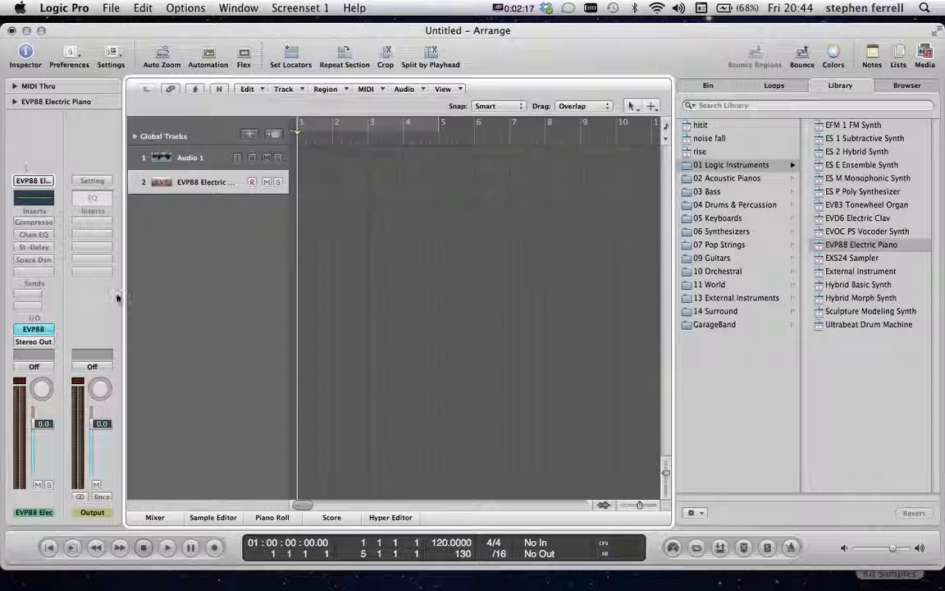
Step: Replace the EVP88 instrument on the second track with the stereo Ultrabeat drum synth and move its window up
{"action": "left_click", "coordinate": [34, 329]}
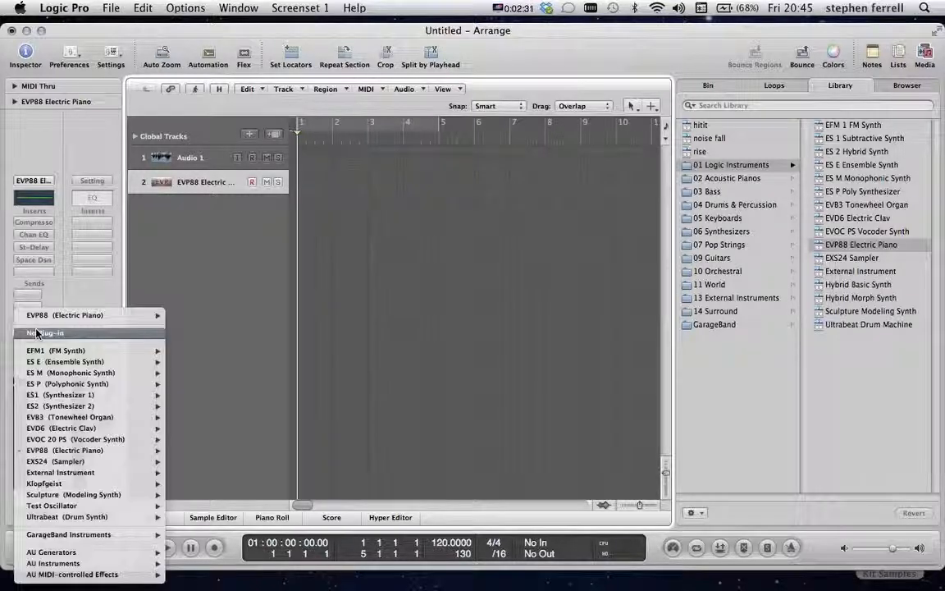
{"action": "mouse_move", "coordinate": [54, 399]}
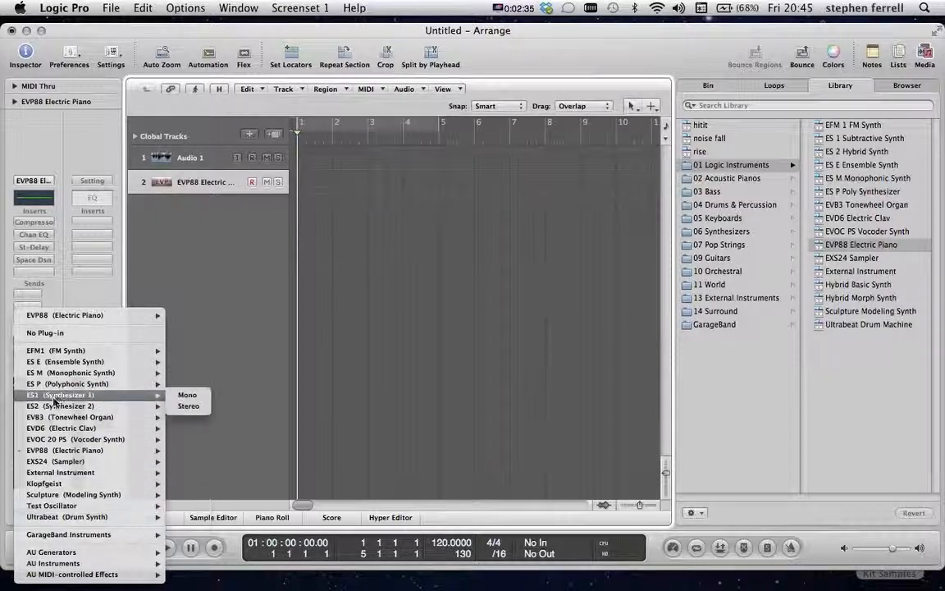
{"action": "mouse_move", "coordinate": [63, 353]}
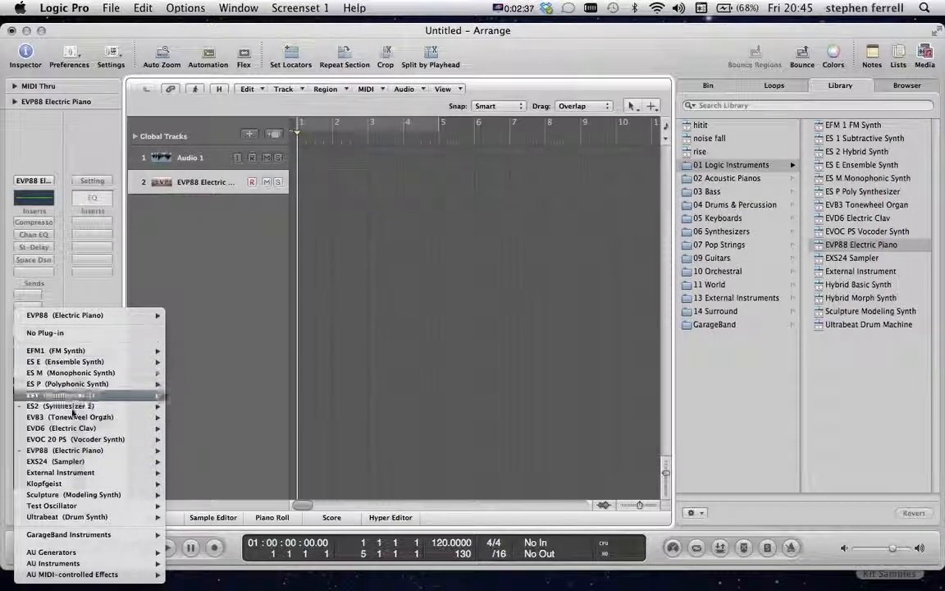
{"action": "mouse_move", "coordinate": [62, 497]}
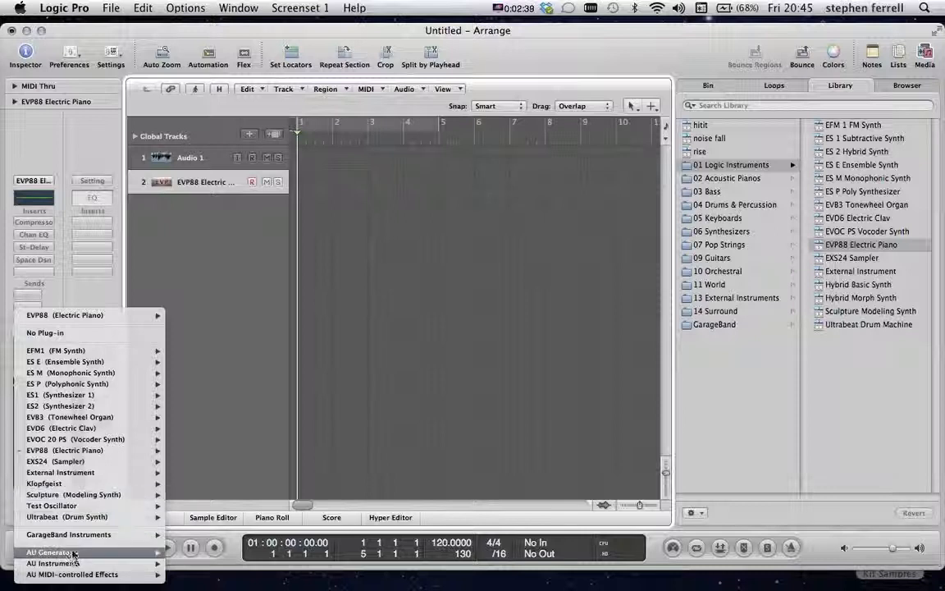
{"action": "mouse_move", "coordinate": [66, 564]}
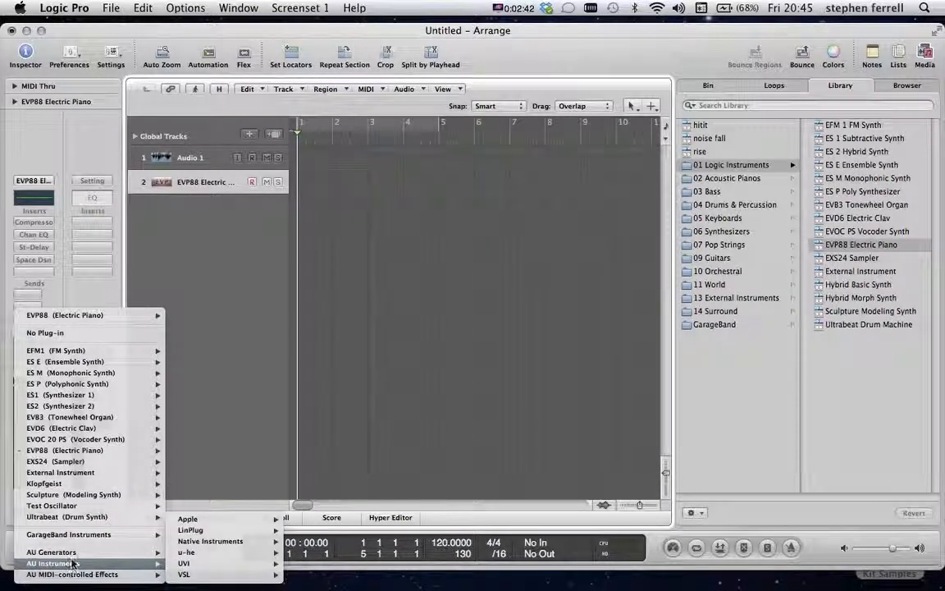
{"action": "mouse_move", "coordinate": [70, 518]}
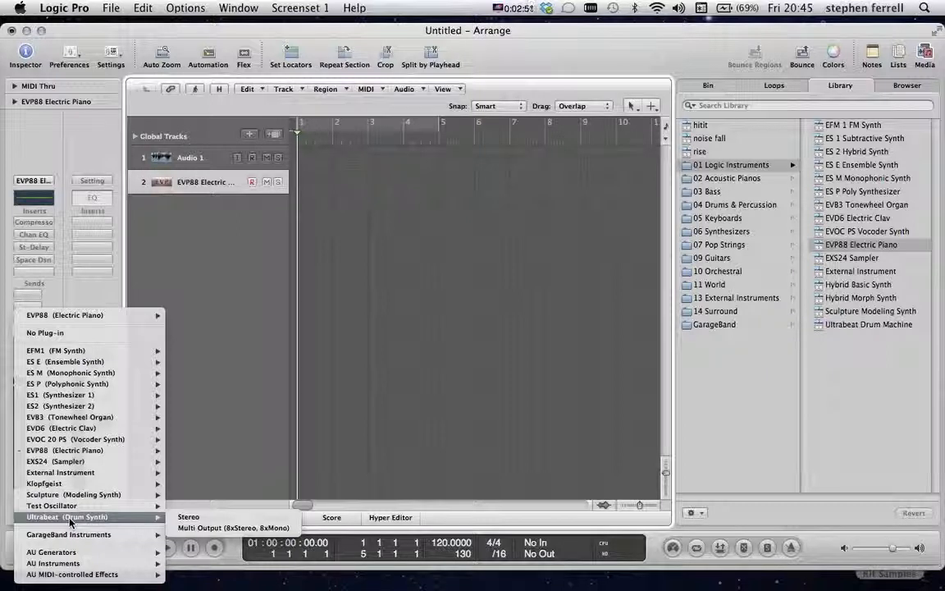
{"action": "left_click", "coordinate": [189, 518]}
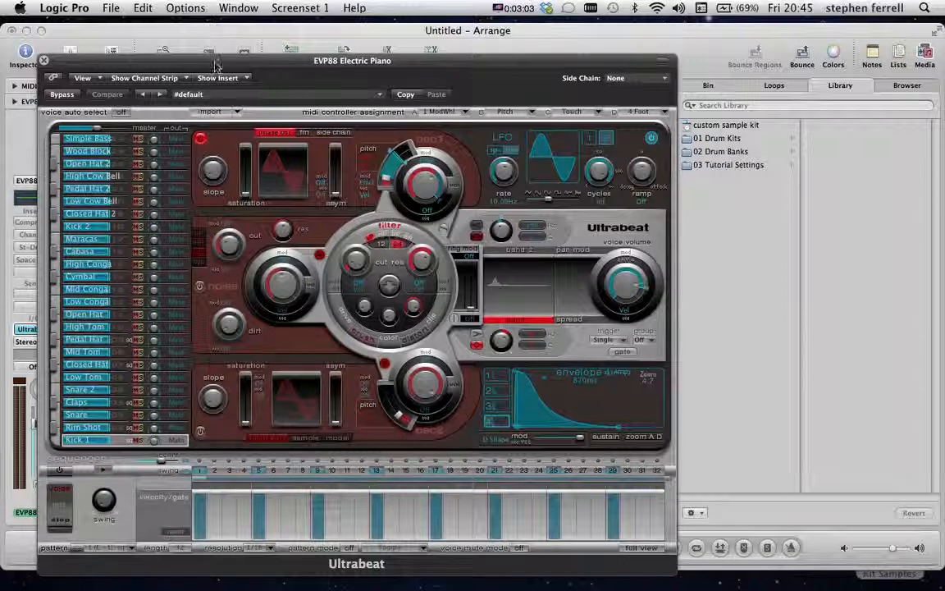
{"action": "left_click_drag", "start_coordinate": [228, 59], "coordinate": [241, 34]}
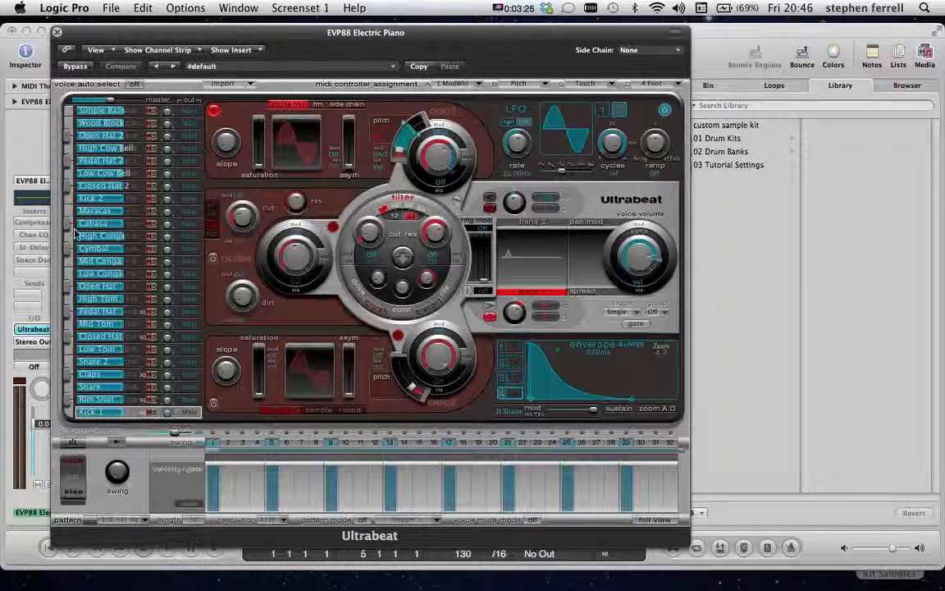
Step: Audition Ultrabeat drum sounds such as the Pedal Hat, move its window aside, and raise the instrument track's volume to +4.7
{"action": "left_click", "coordinate": [81, 115]}
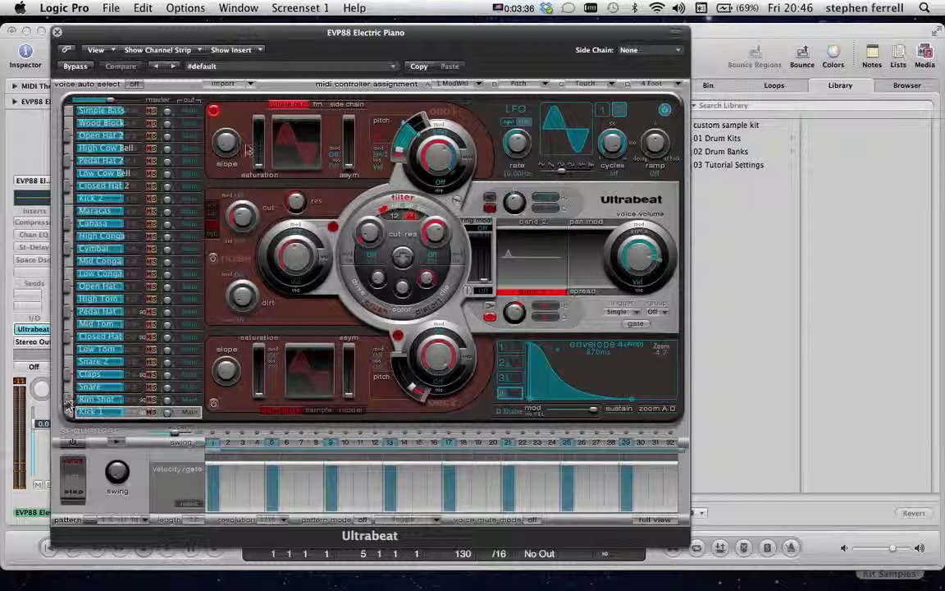
{"action": "left_click_drag", "start_coordinate": [201, 38], "coordinate": [491, 30]}
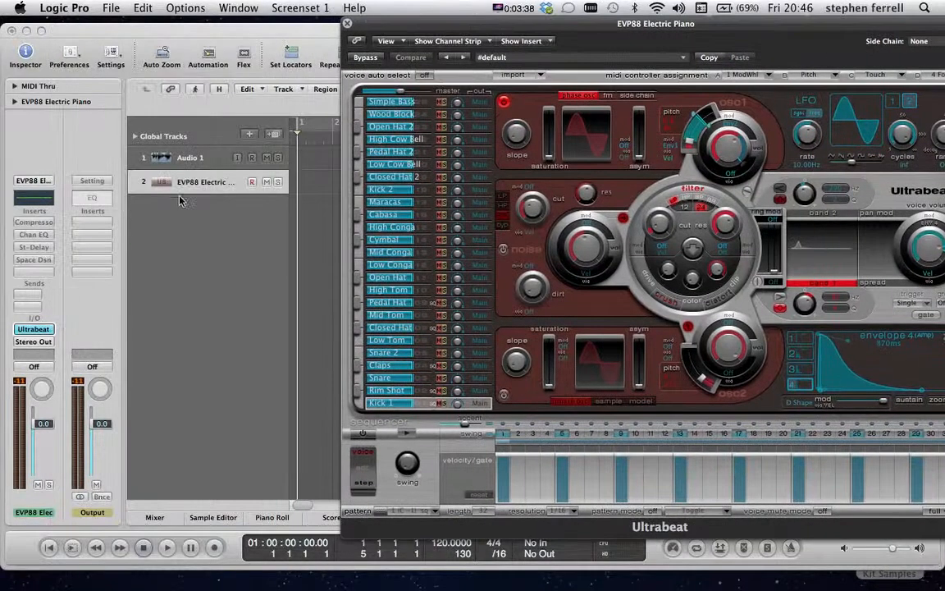
{"action": "left_click", "coordinate": [193, 190]}
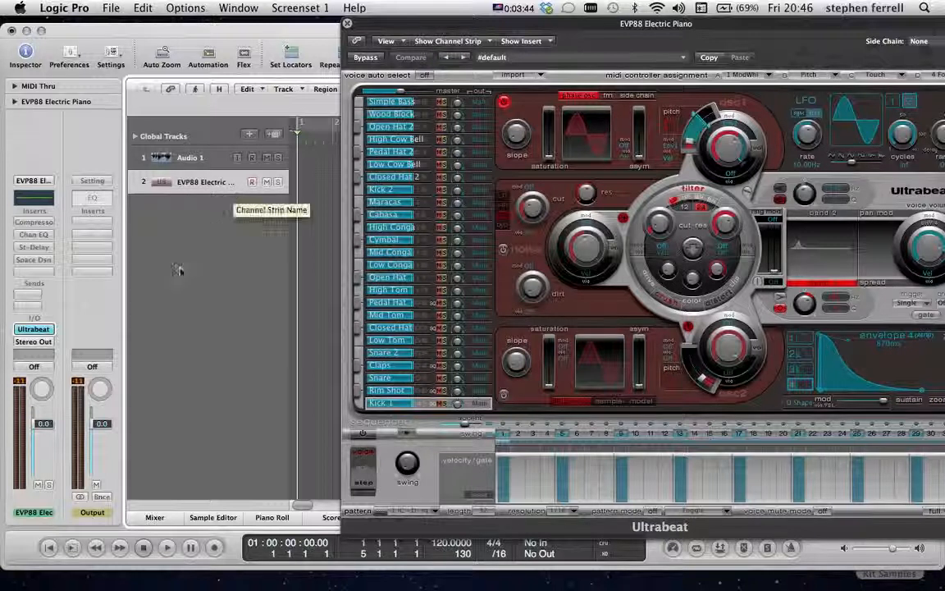
{"action": "left_click", "coordinate": [361, 305]}
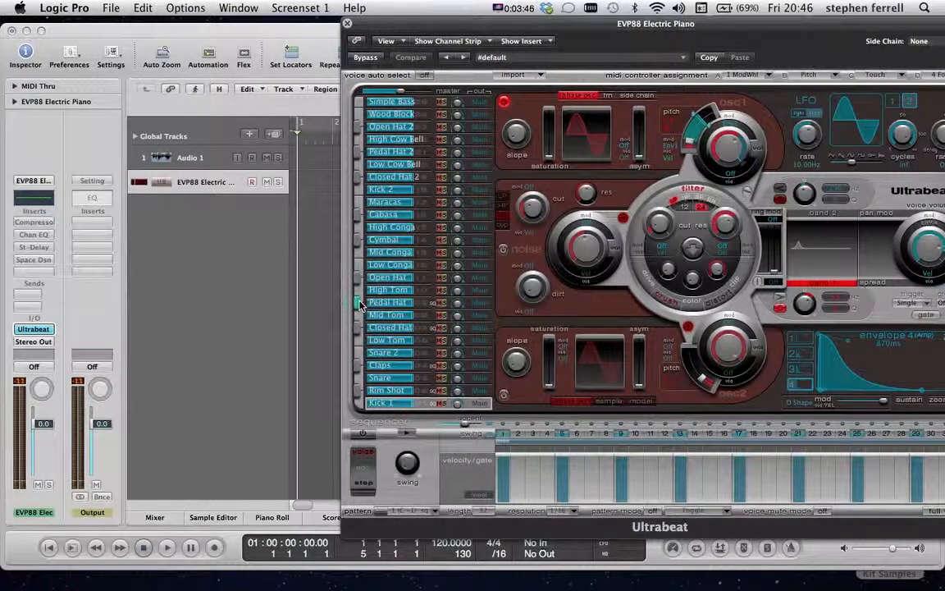
{"action": "mouse_move", "coordinate": [42, 423]}
{"action": "left_mouse_down"}
{"action": "mouse_move", "coordinate": [57, 416]}
{"action": "mouse_move", "coordinate": [51, 361]}
{"action": "left_mouse_up"}
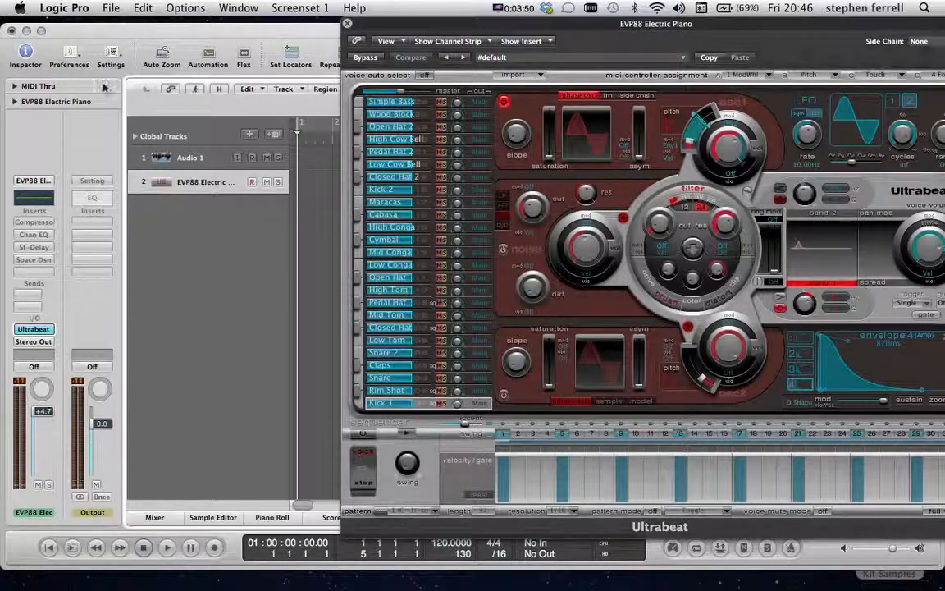
Step: Set the audio output device to Built-in Output in the audio preferences, apply the change and close the preferences
{"action": "left_click", "coordinate": [87, 9]}
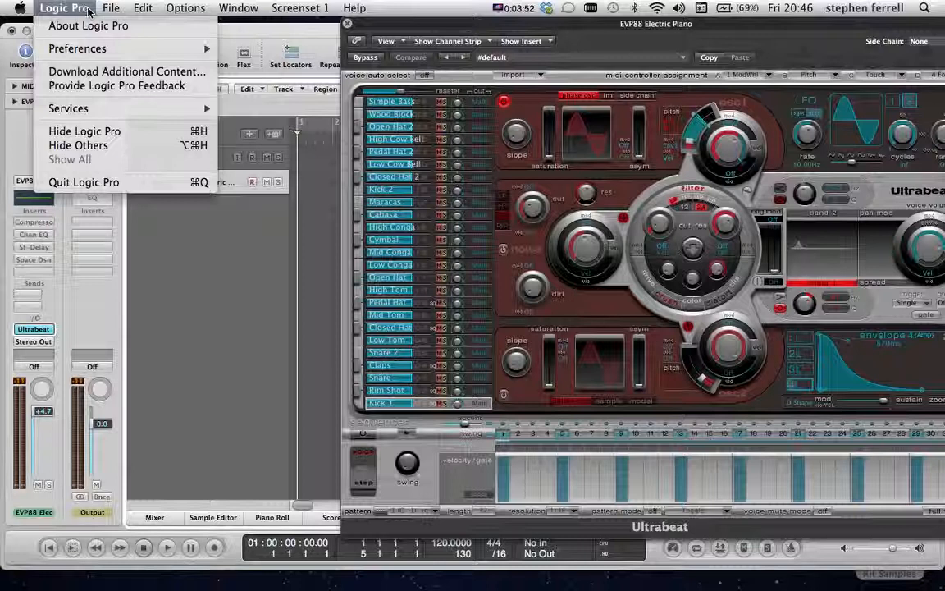
{"action": "mouse_move", "coordinate": [78, 49]}
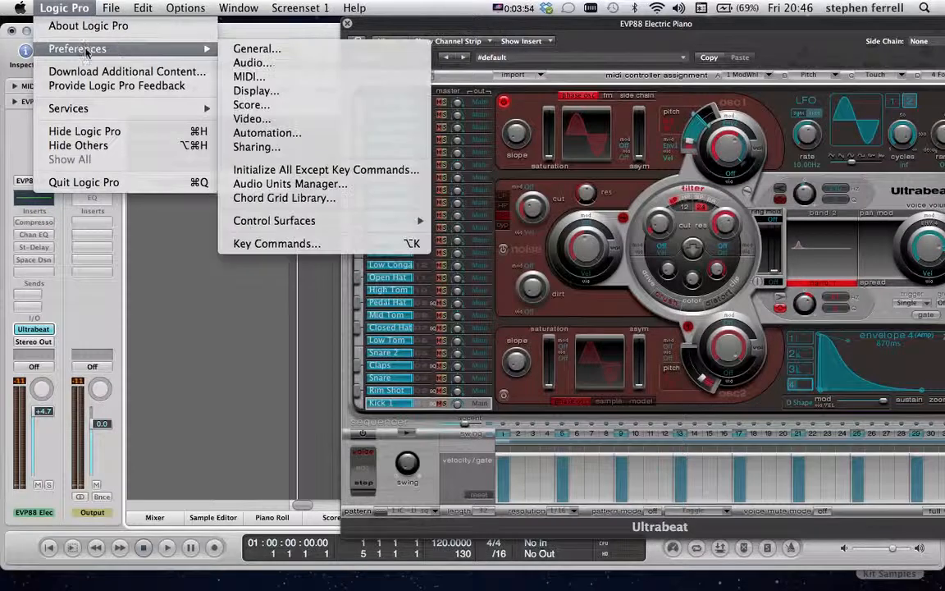
{"action": "left_click", "coordinate": [260, 67]}
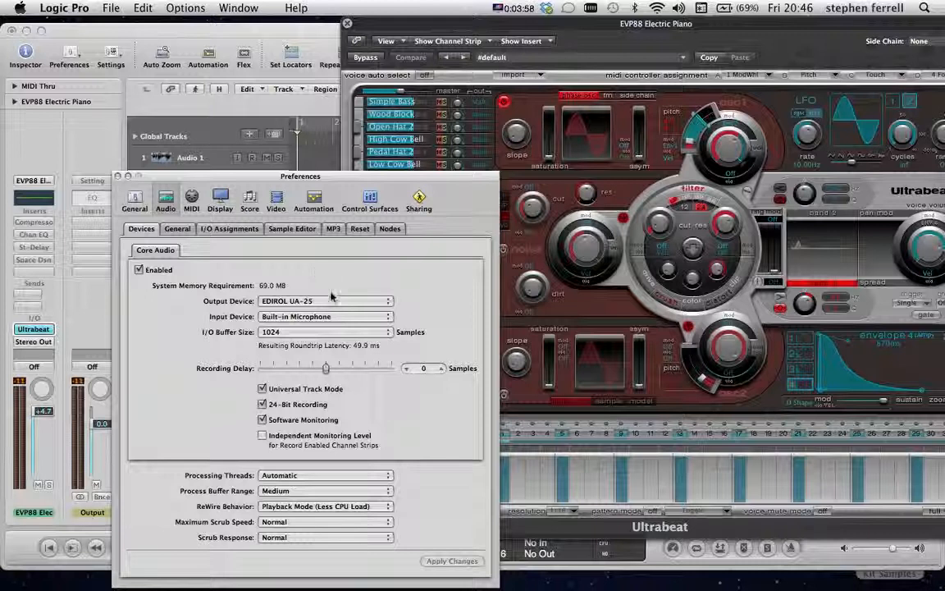
{"action": "left_click", "coordinate": [385, 306]}
{"action": "left_click", "coordinate": [370, 314]}
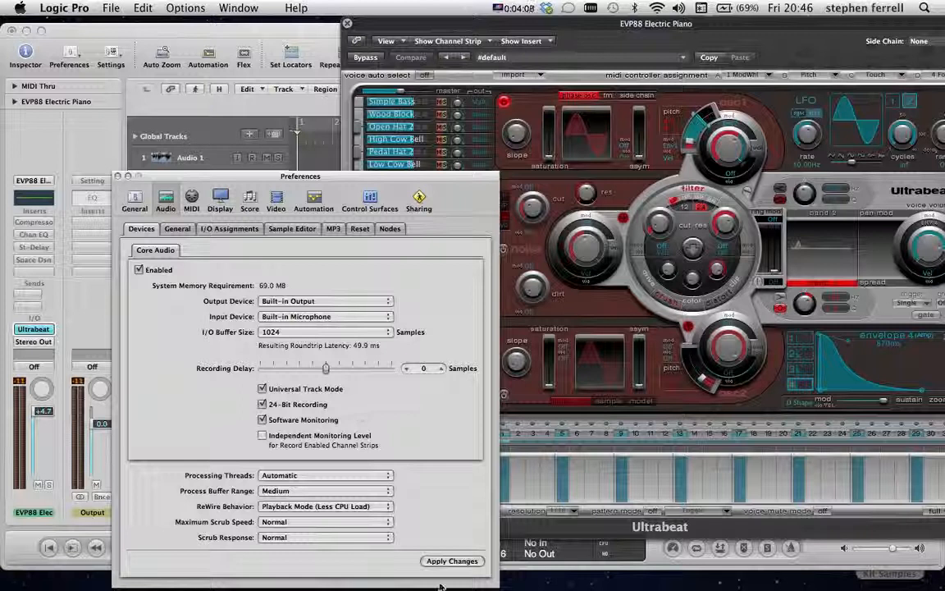
{"action": "left_click", "coordinate": [454, 561]}
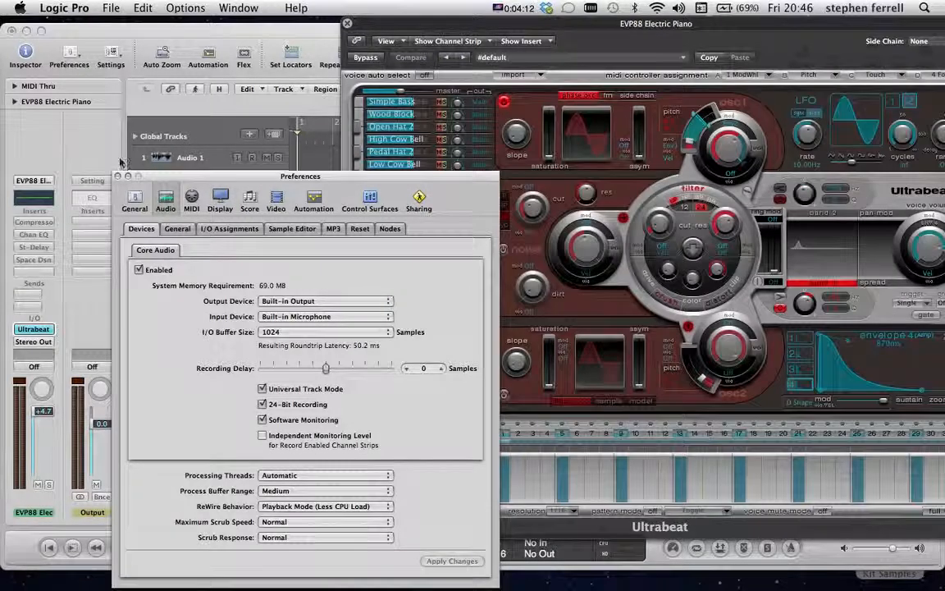
{"action": "left_click", "coordinate": [118, 176]}
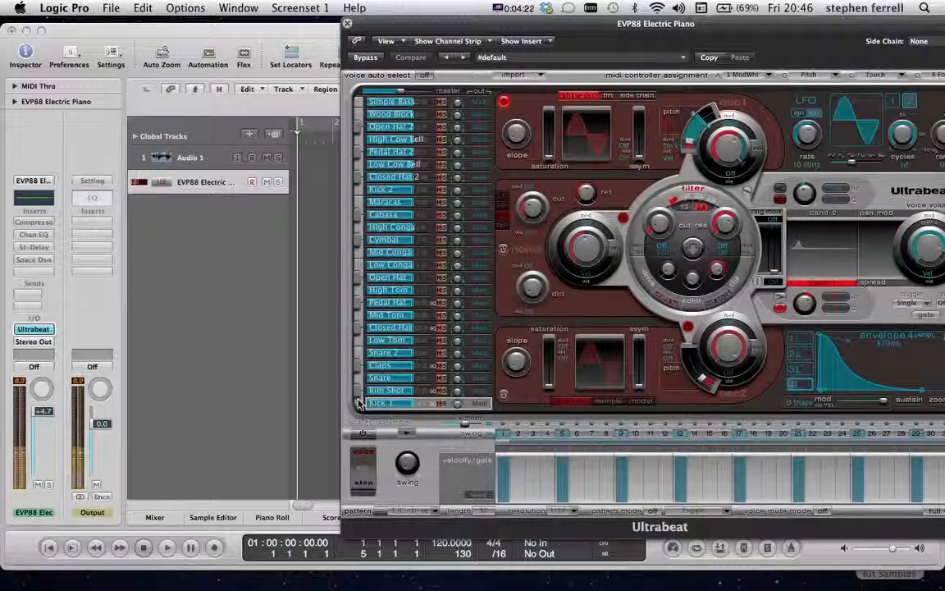
Step: Move the Ultrabeat window back, try the Classic Techno Kit, and replace it with the Hip Hop 90s Kit
{"action": "left_click_drag", "start_coordinate": [402, 27], "coordinate": [106, 27]}
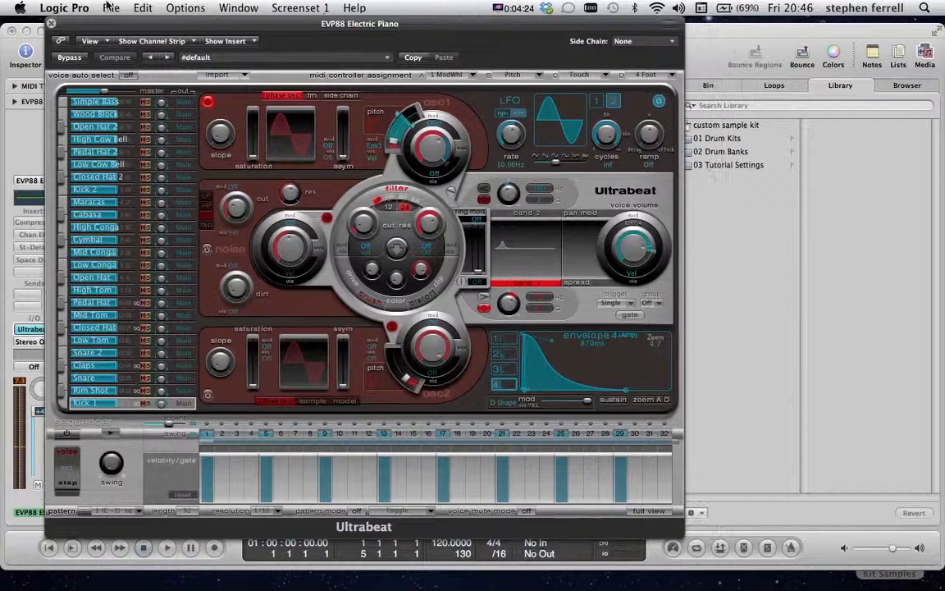
{"action": "left_click", "coordinate": [349, 57]}
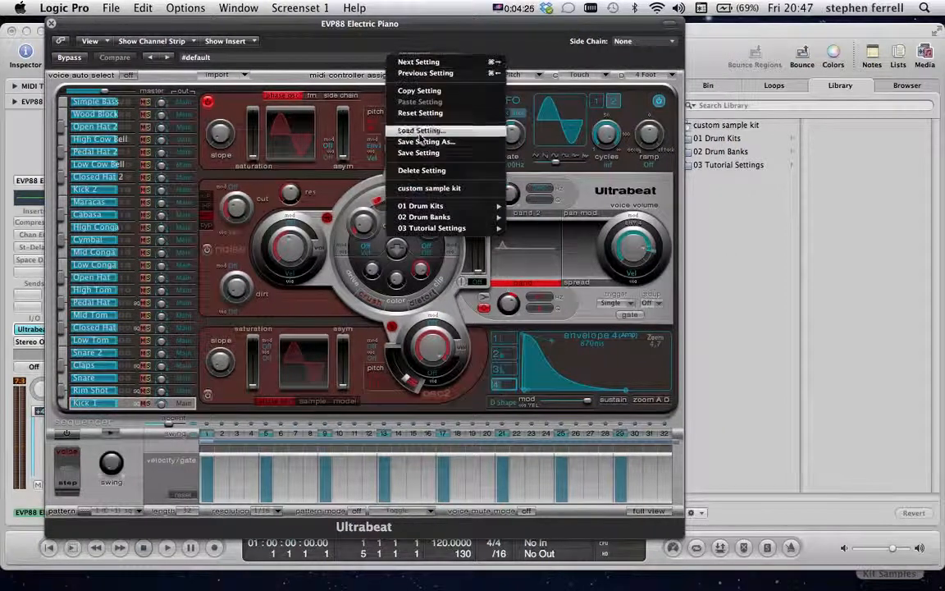
{"action": "mouse_move", "coordinate": [439, 207]}
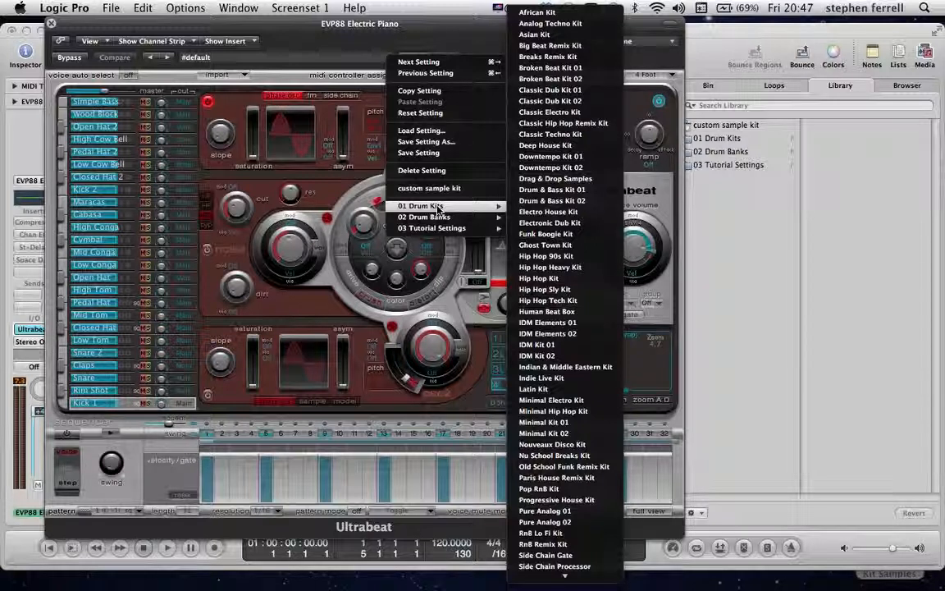
{"action": "left_click", "coordinate": [590, 137]}
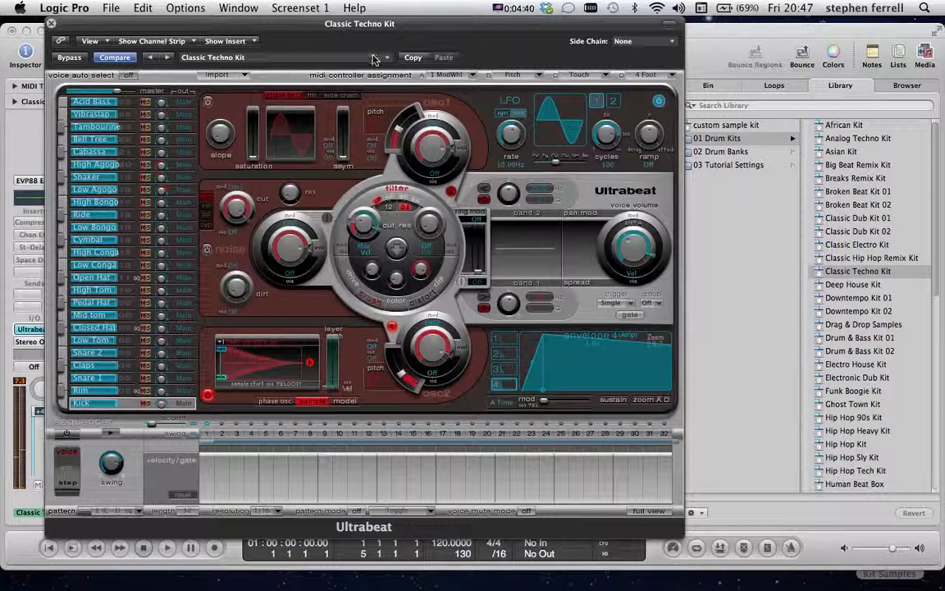
{"action": "left_click", "coordinate": [341, 58]}
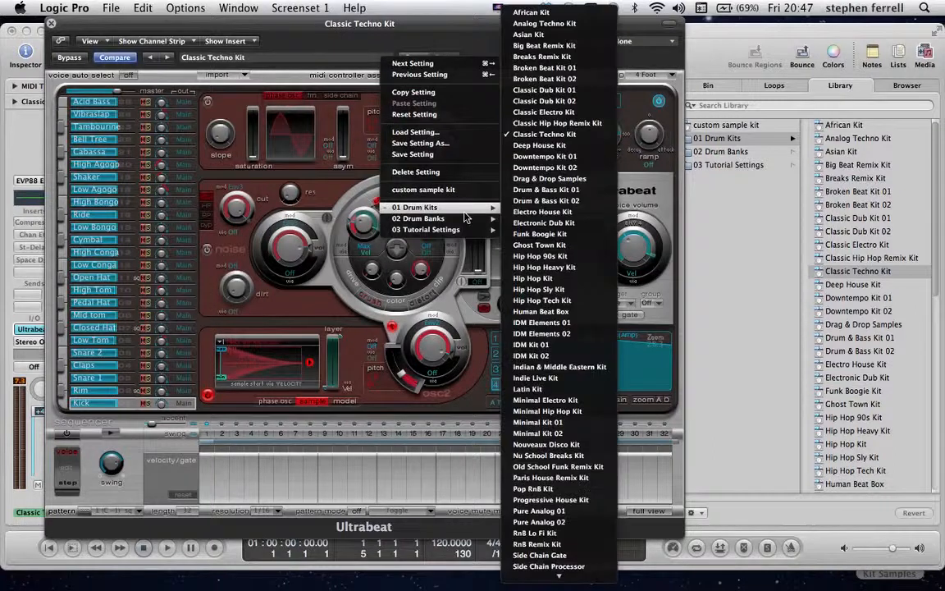
{"action": "left_click", "coordinate": [574, 257]}
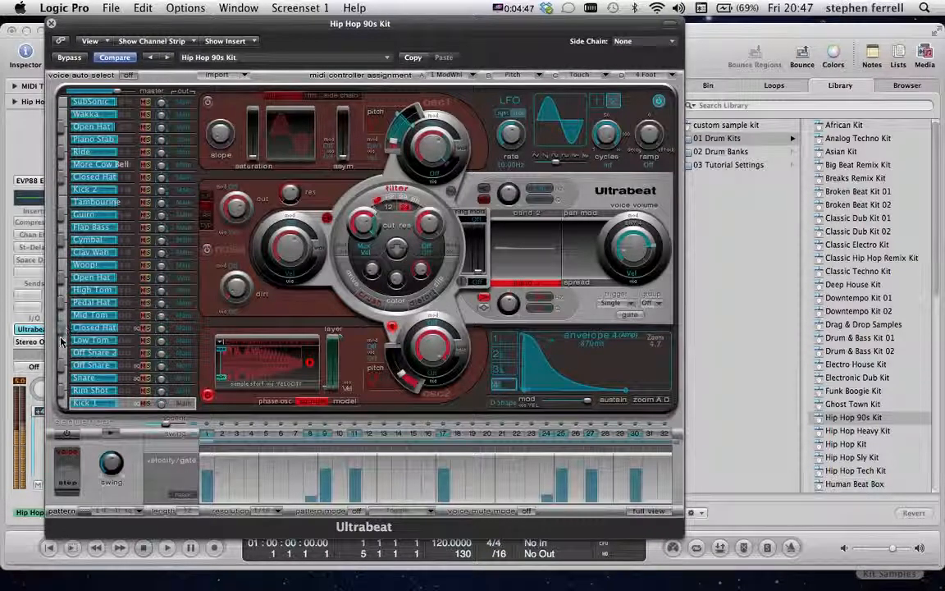
Step: Load the Drag & Drop Samples preset from the 01 Drum Kits settings into Ultrabeat
{"action": "left_click", "coordinate": [387, 57]}
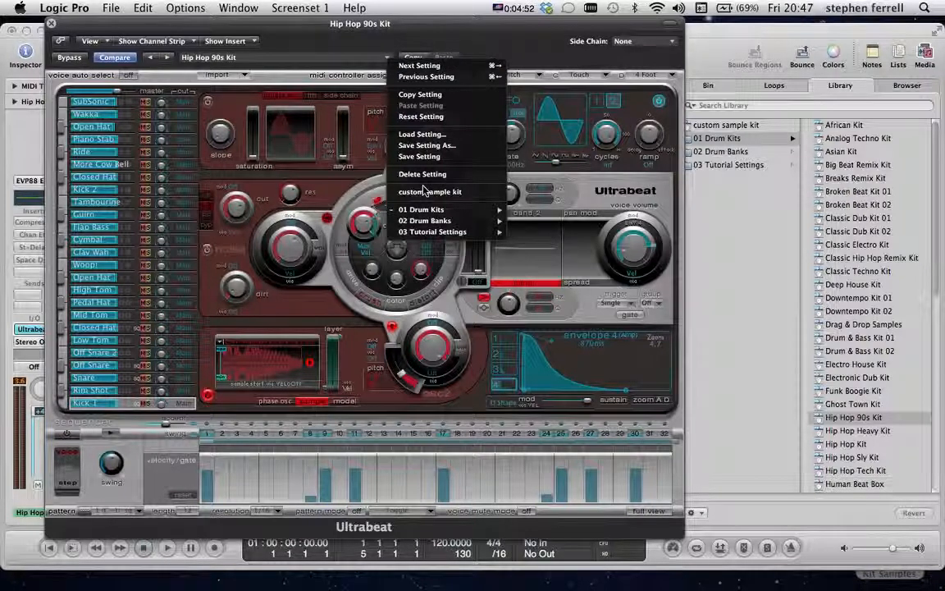
{"action": "mouse_move", "coordinate": [443, 210]}
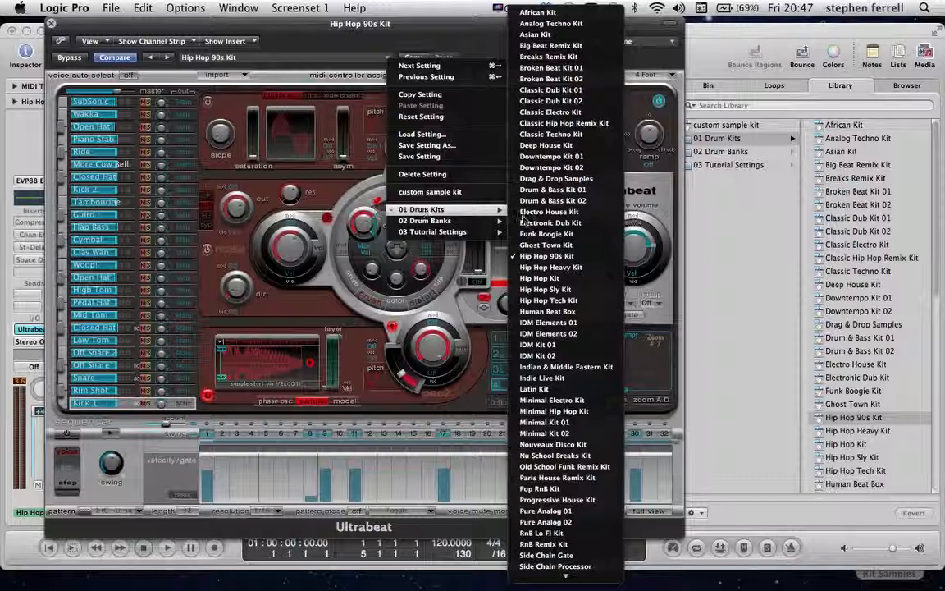
{"action": "left_click", "coordinate": [584, 179]}
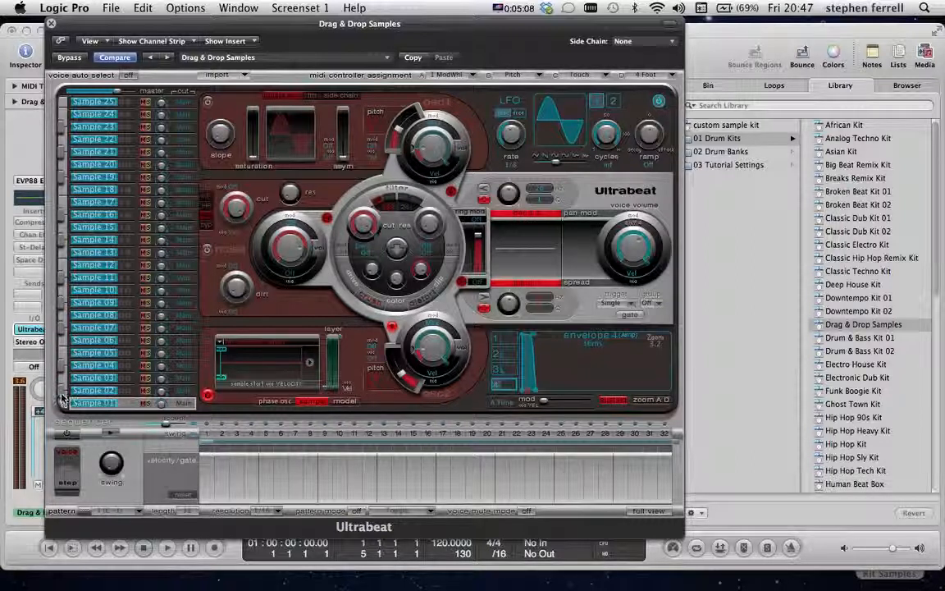
Step: Preview LD BD 1.wav from the Lend Drum Kit Samples folder on the Desktop and load it into the Sample 10 voice
{"action": "left_click", "coordinate": [71, 288]}
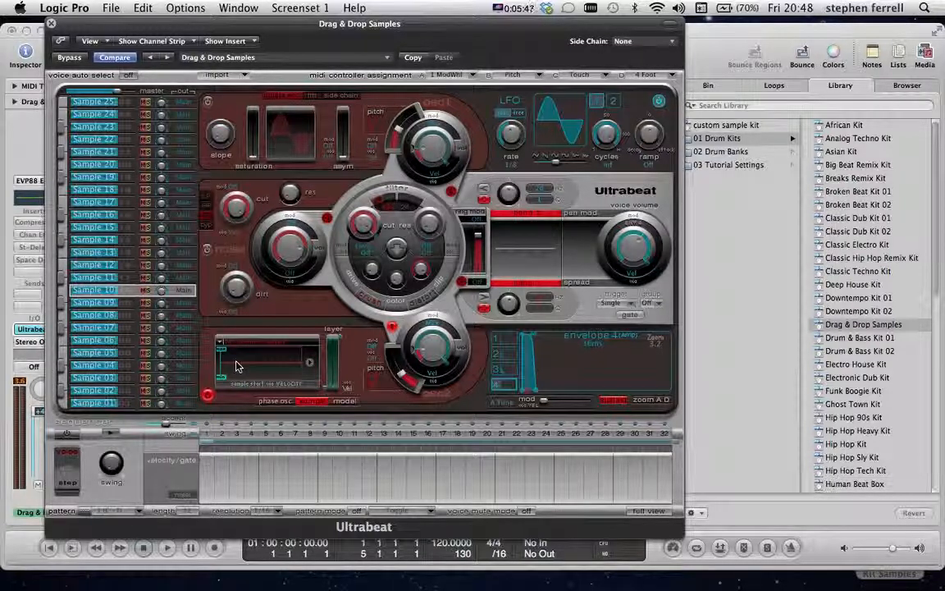
{"action": "left_click", "coordinate": [220, 346]}
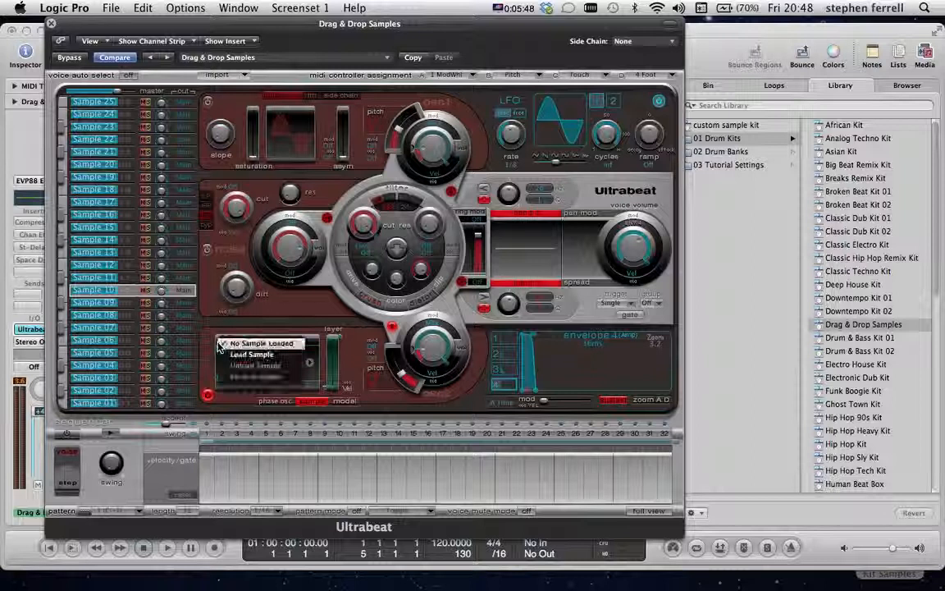
{"action": "left_click", "coordinate": [228, 355]}
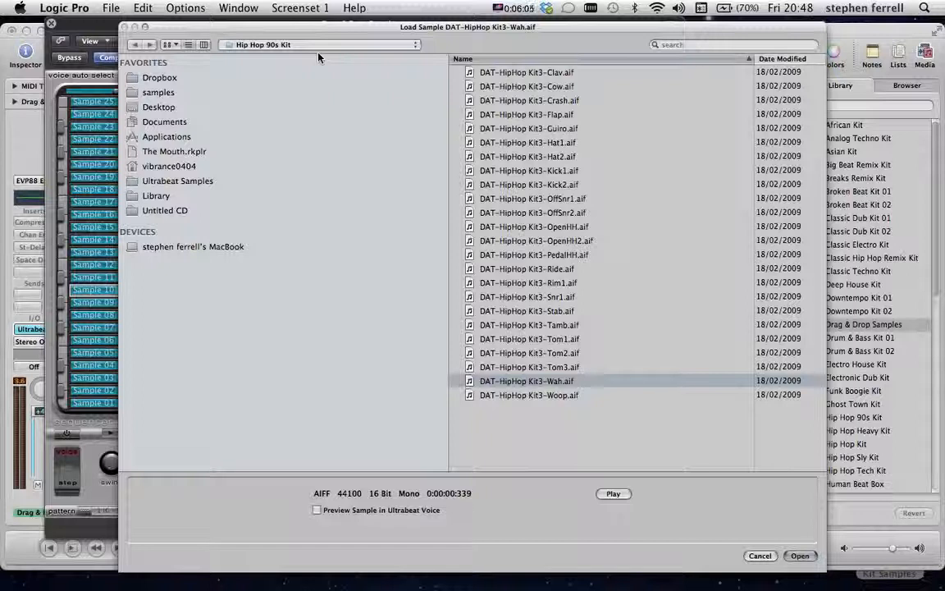
{"action": "left_click", "coordinate": [161, 108]}
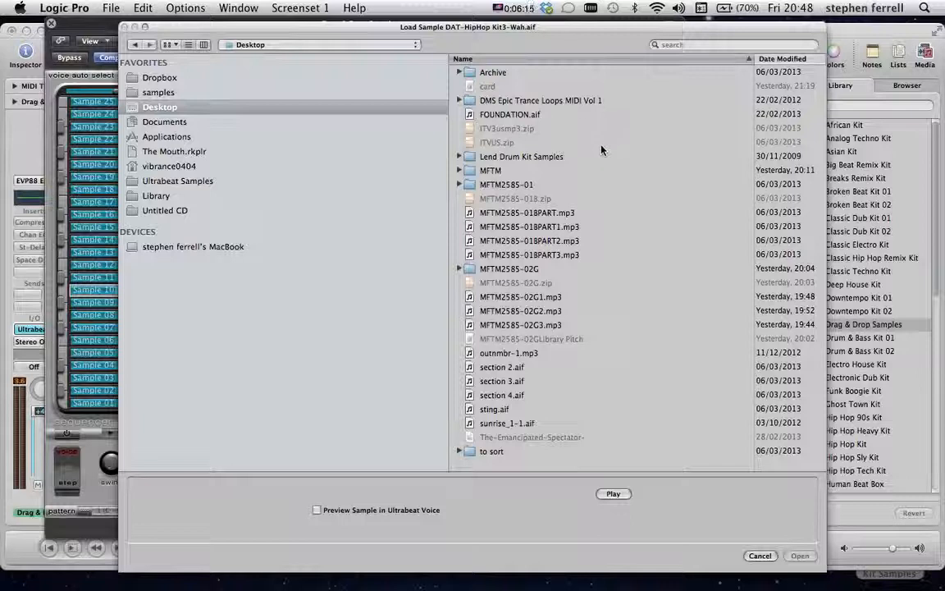
{"action": "left_click", "coordinate": [460, 157]}
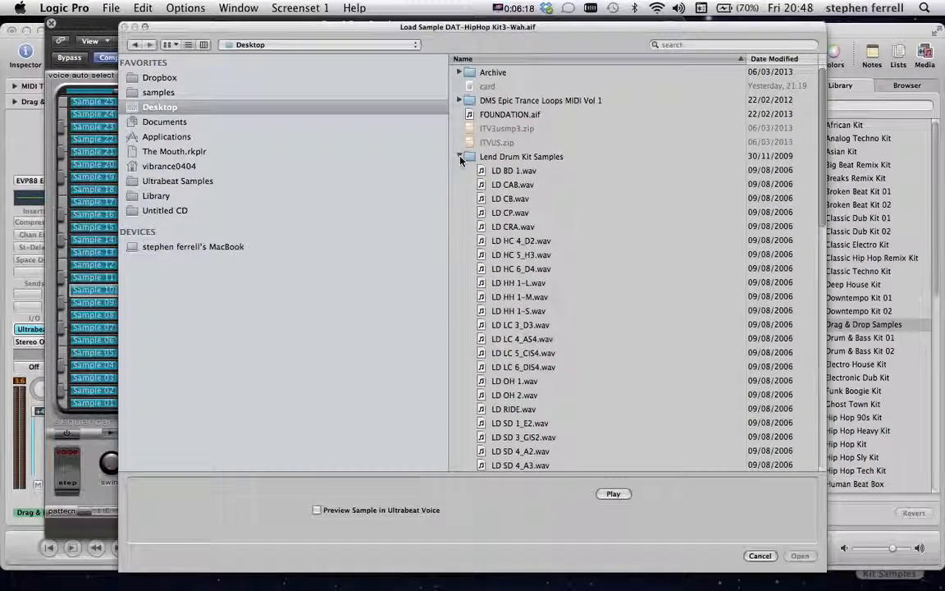
{"action": "left_click", "coordinate": [534, 172]}
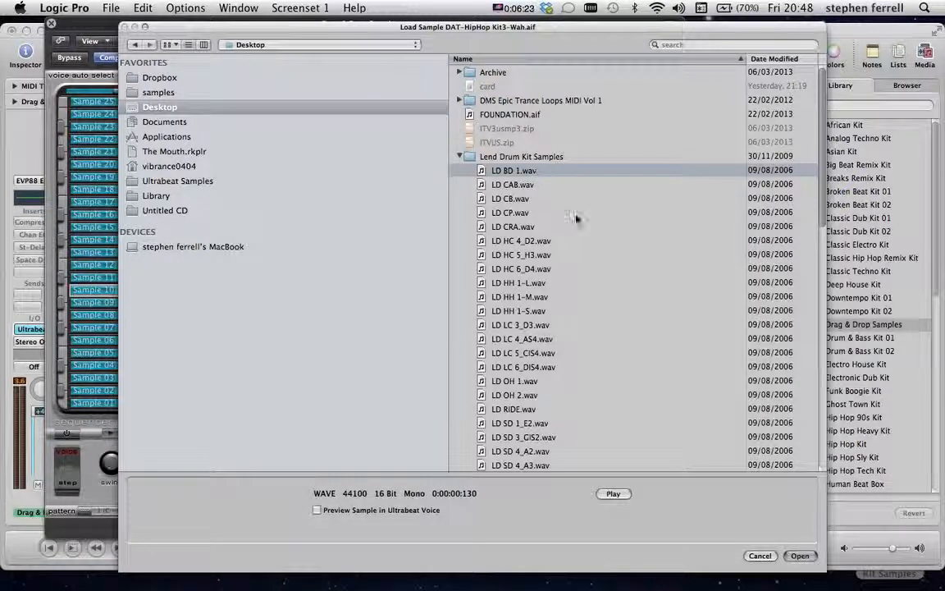
{"action": "left_click", "coordinate": [615, 497]}
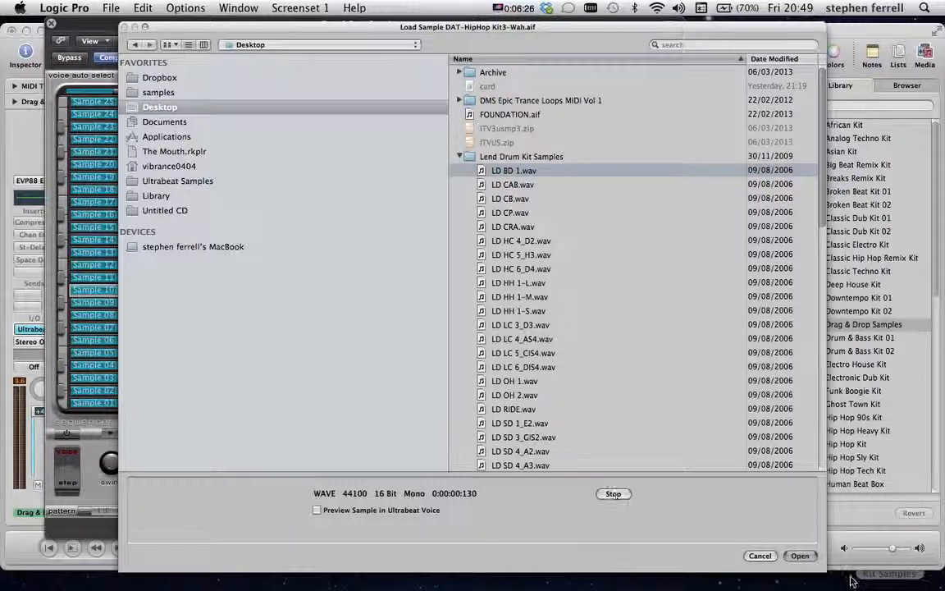
{"action": "left_click", "coordinate": [797, 556]}
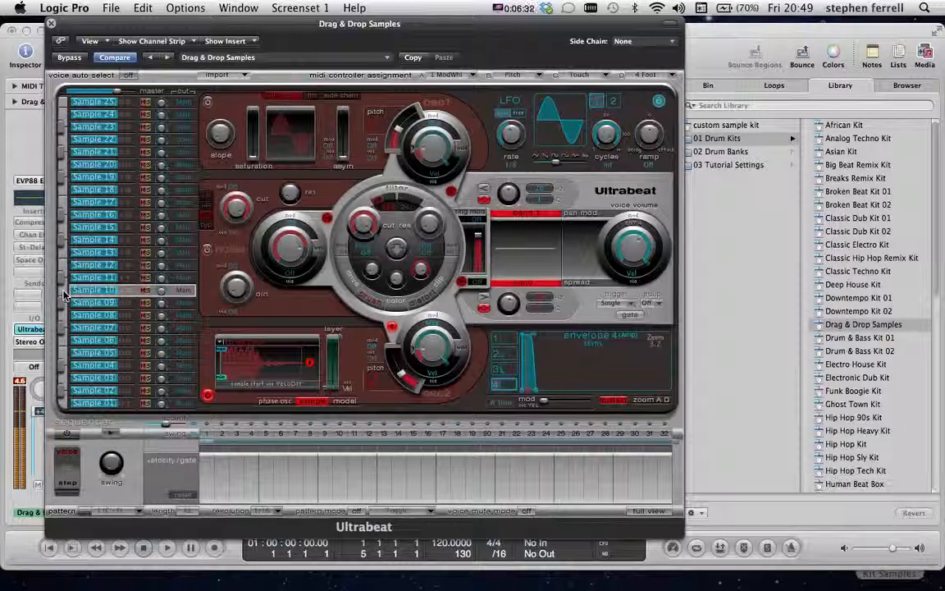
Step: Add LD HH 1-L.wav to the Sample 11 voice straight from the Lend Drum Kit Samples desktop folder in Finder, and close the folder window
{"action": "left_click_drag", "start_coordinate": [64, 294], "coordinate": [89, 282]}
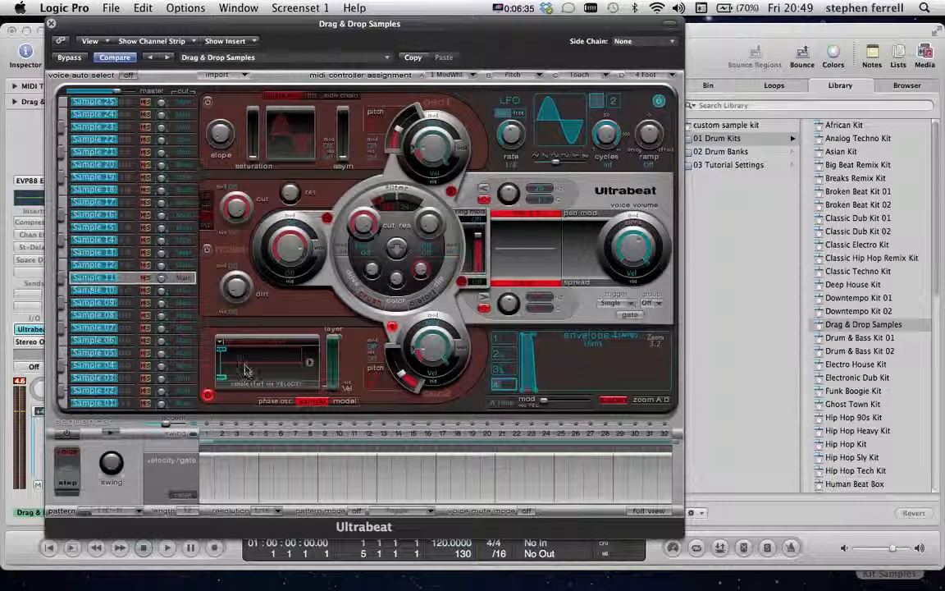
{"action": "left_click_drag", "start_coordinate": [784, 31], "coordinate": [692, 36]}
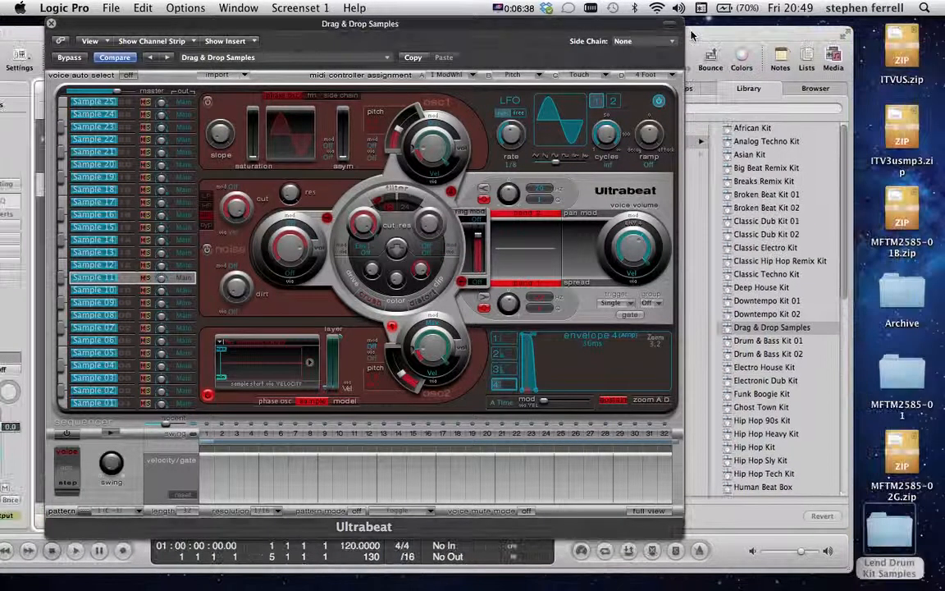
{"action": "double_click", "coordinate": [896, 534]}
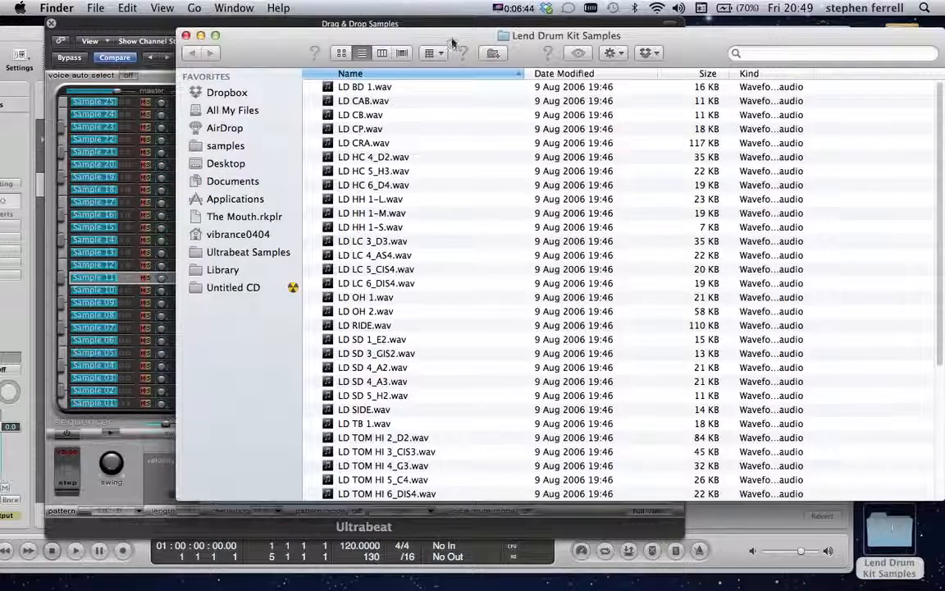
{"action": "left_click_drag", "start_coordinate": [454, 33], "coordinate": [683, 22]}
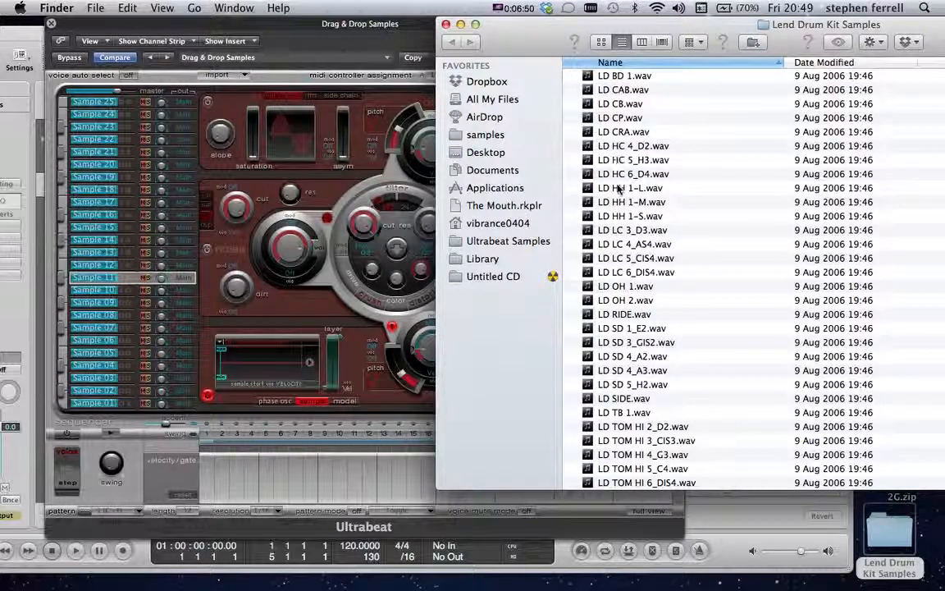
{"action": "left_click_drag", "start_coordinate": [619, 189], "coordinate": [265, 362]}
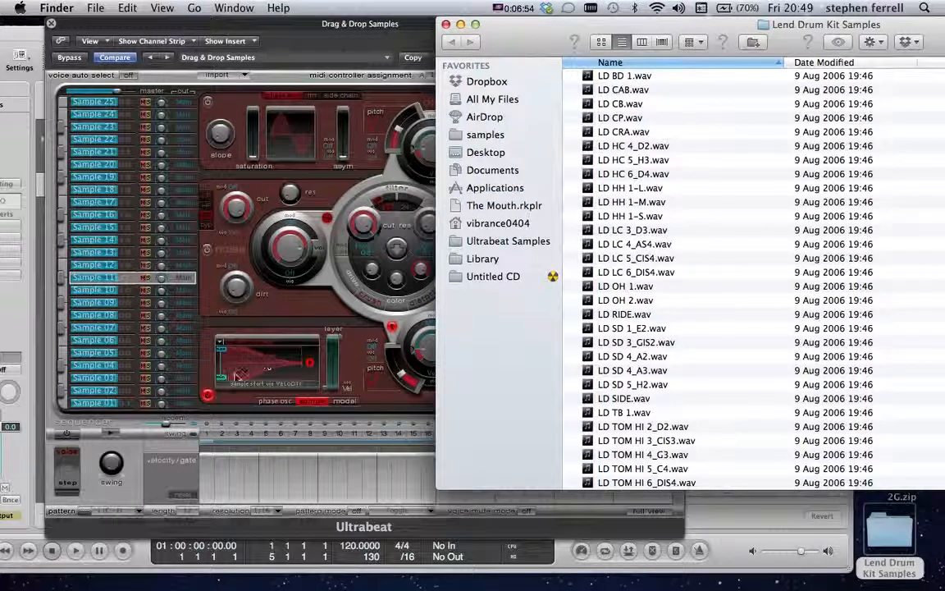
{"action": "left_click", "coordinate": [445, 25]}
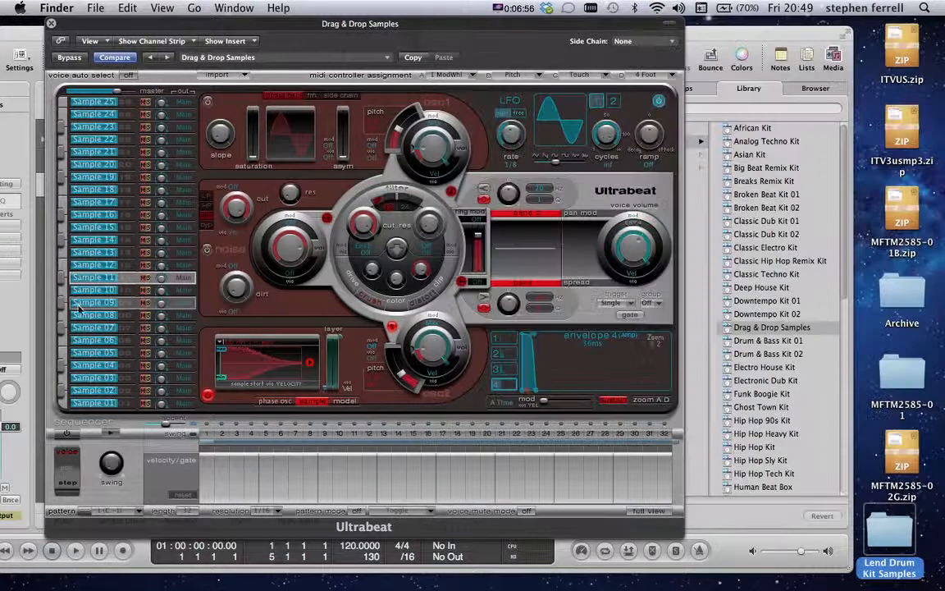
Step: Audition the Sample 11 and Sample 10 voices and raise their individual volume levels slightly
{"action": "left_click", "coordinate": [62, 283]}
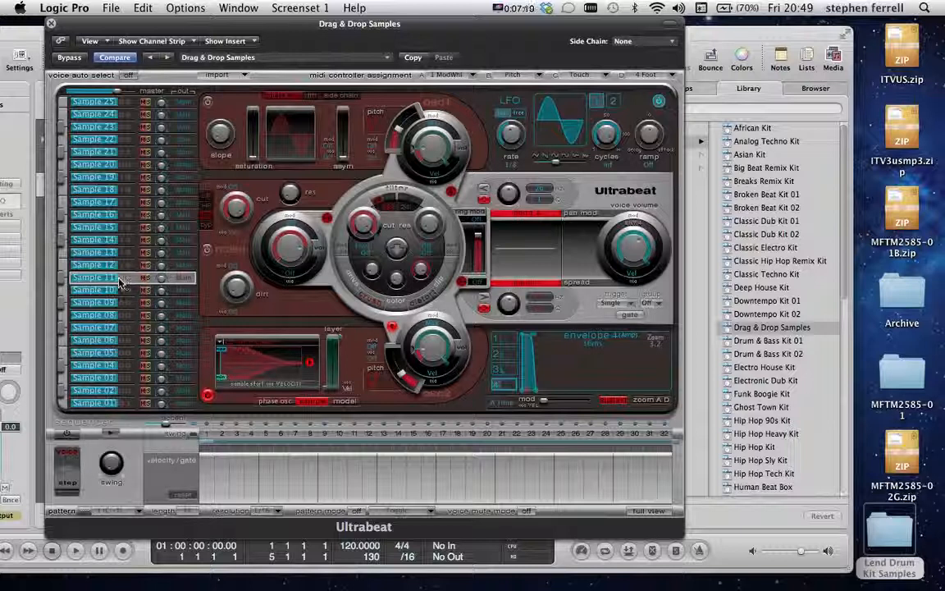
{"action": "mouse_move", "coordinate": [120, 280]}
{"action": "left_mouse_down"}
{"action": "mouse_move", "coordinate": [135, 282]}
{"action": "mouse_move", "coordinate": [113, 282]}
{"action": "mouse_move", "coordinate": [121, 281]}
{"action": "left_mouse_up"}
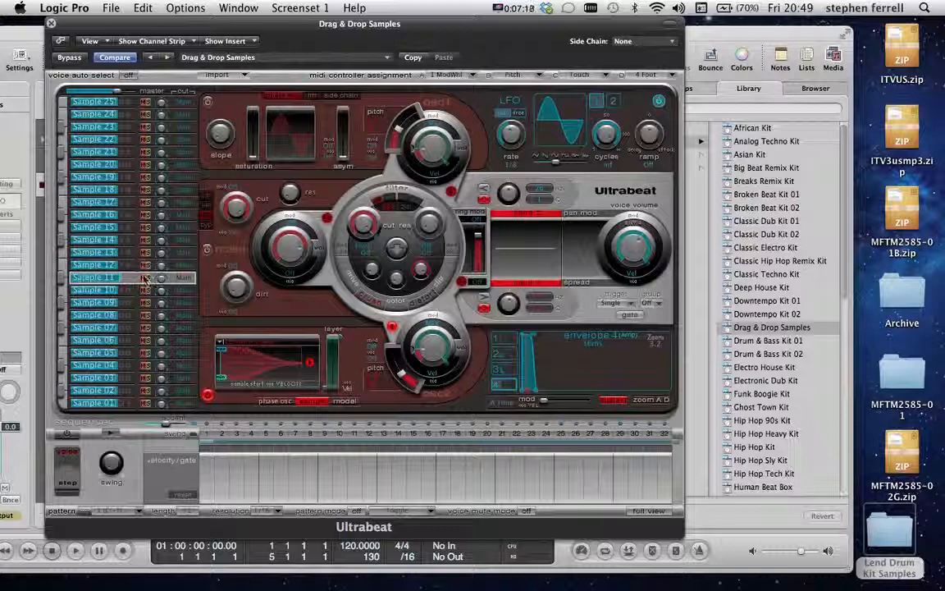
{"action": "mouse_move", "coordinate": [121, 294]}
{"action": "left_mouse_down"}
{"action": "mouse_move", "coordinate": [105, 295]}
{"action": "mouse_move", "coordinate": [122, 294]}
{"action": "left_mouse_up"}
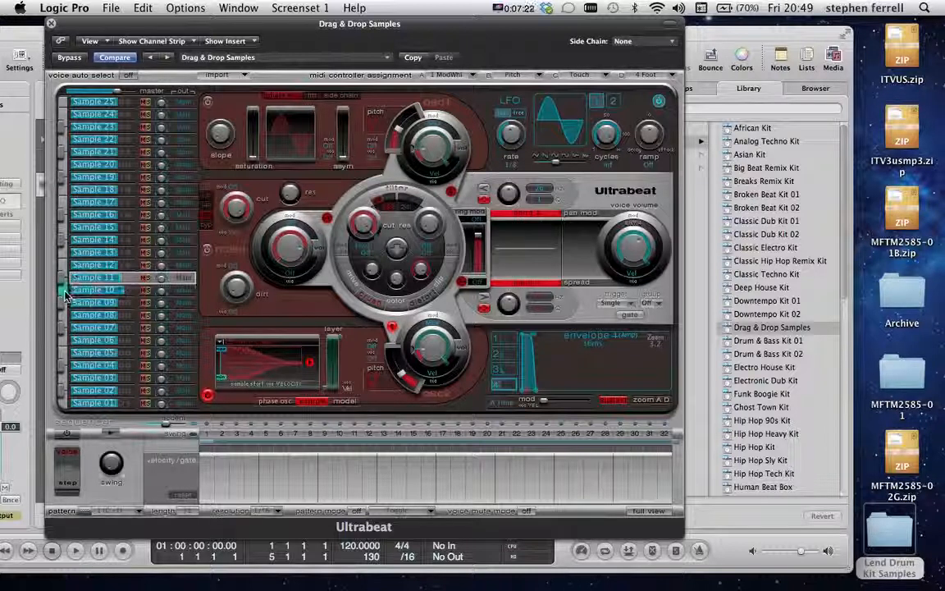
{"action": "left_click", "coordinate": [119, 295]}
{"action": "left_click_drag", "start_coordinate": [125, 296], "coordinate": [65, 287]}
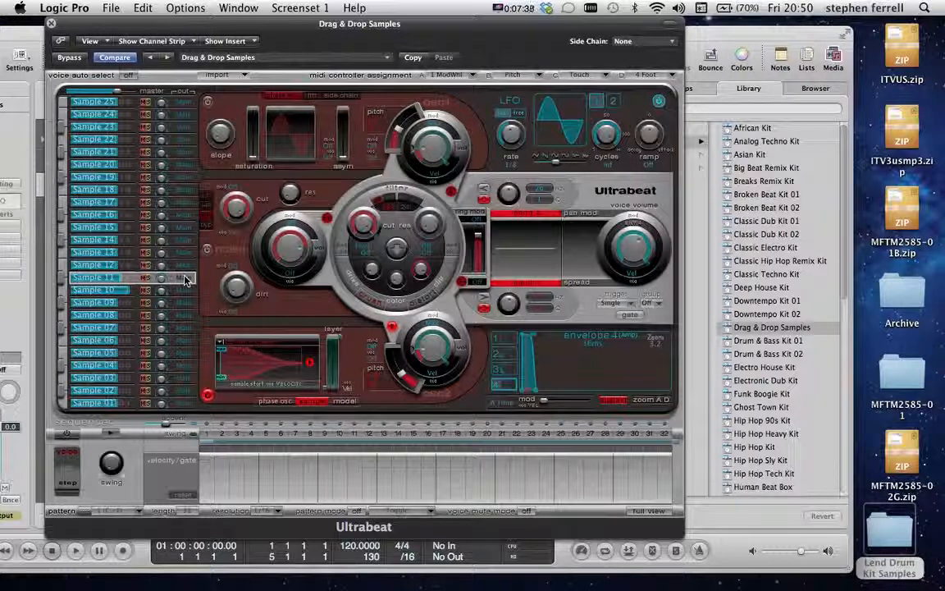
{"action": "left_click", "coordinate": [127, 292]}
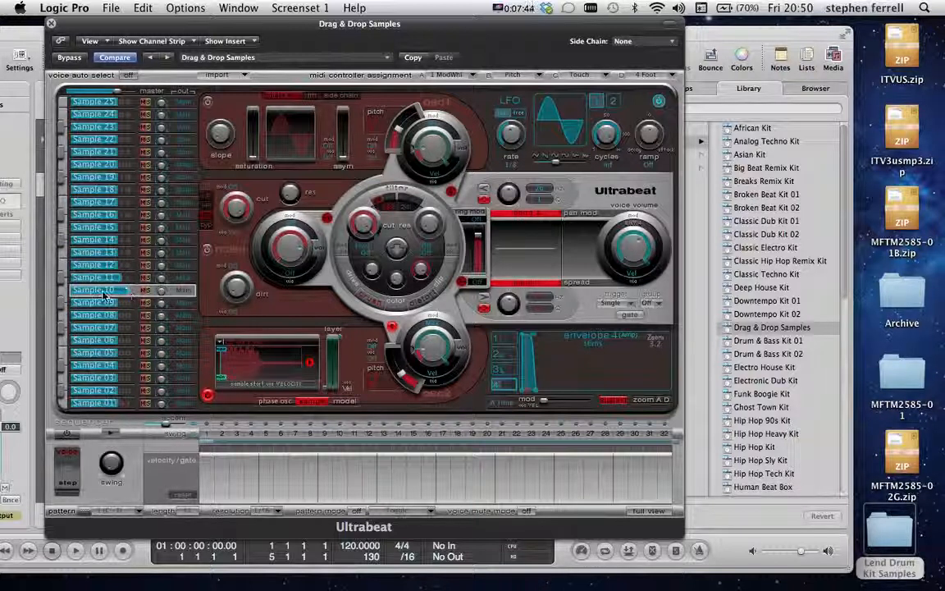
Step: Review the copy, paste sequence and Init options available for the Sample 10 voice
{"action": "right_click", "coordinate": [104, 296]}
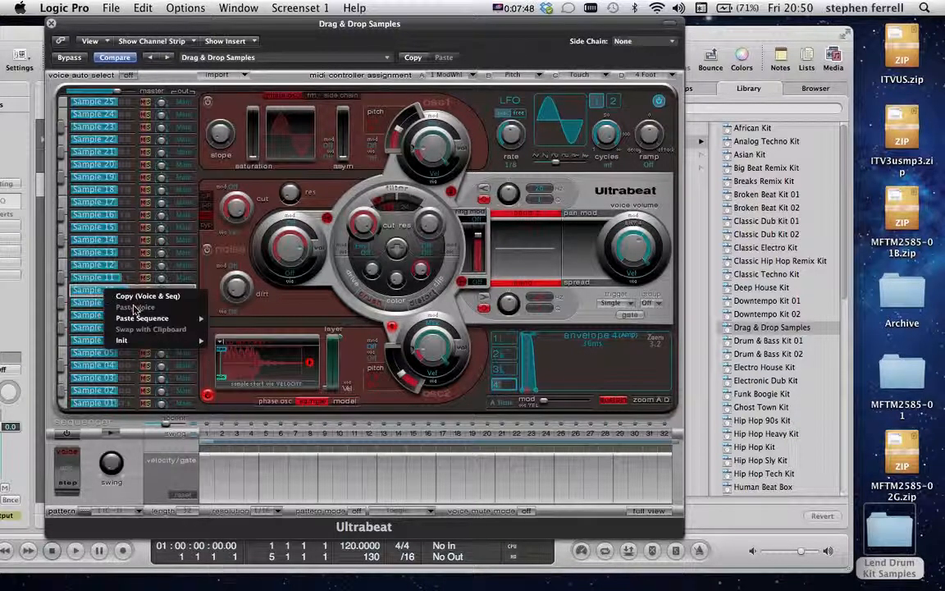
{"action": "mouse_move", "coordinate": [139, 343]}
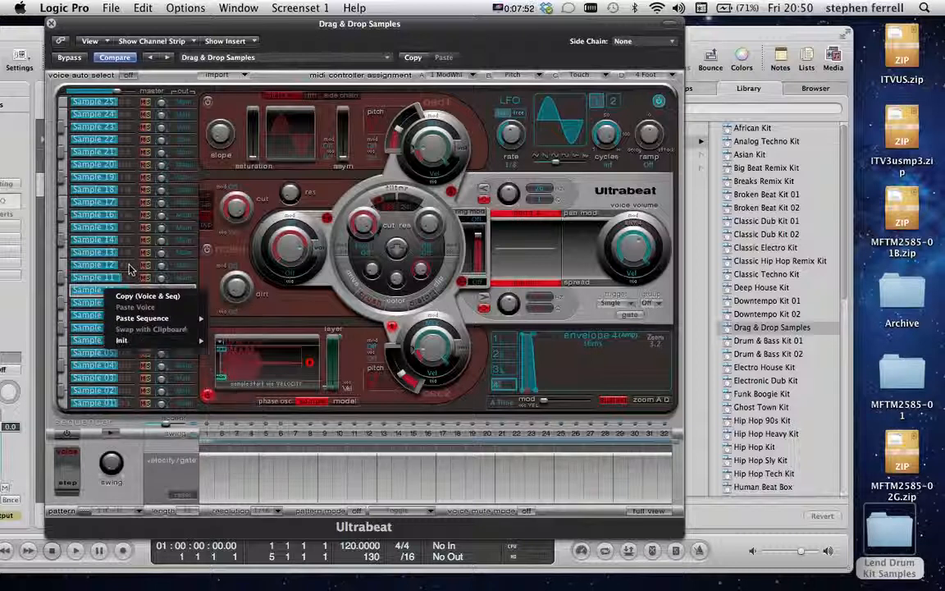
{"action": "key", "text": "Escape"}
{"action": "left_click", "coordinate": [86, 291]}
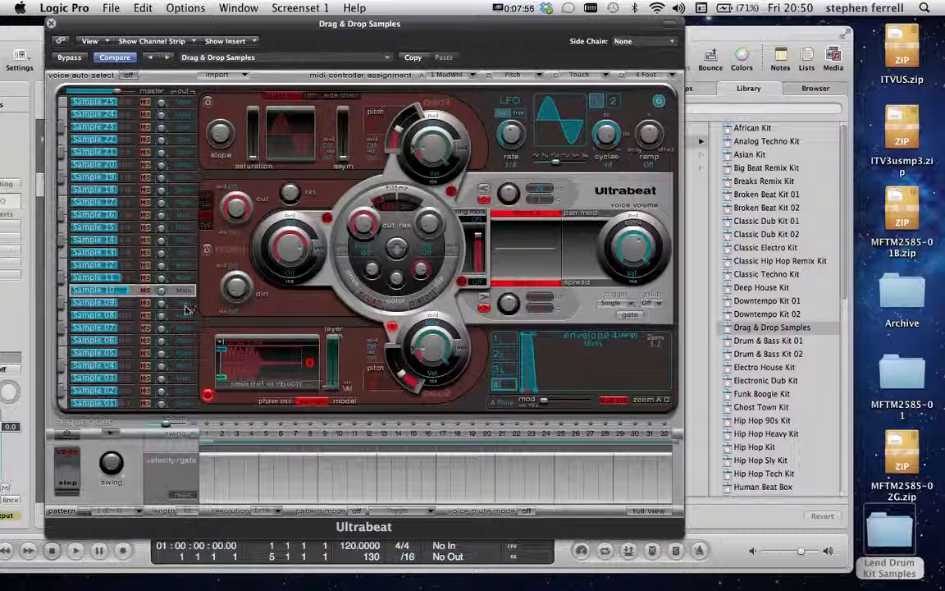
{"action": "right_click", "coordinate": [82, 293]}
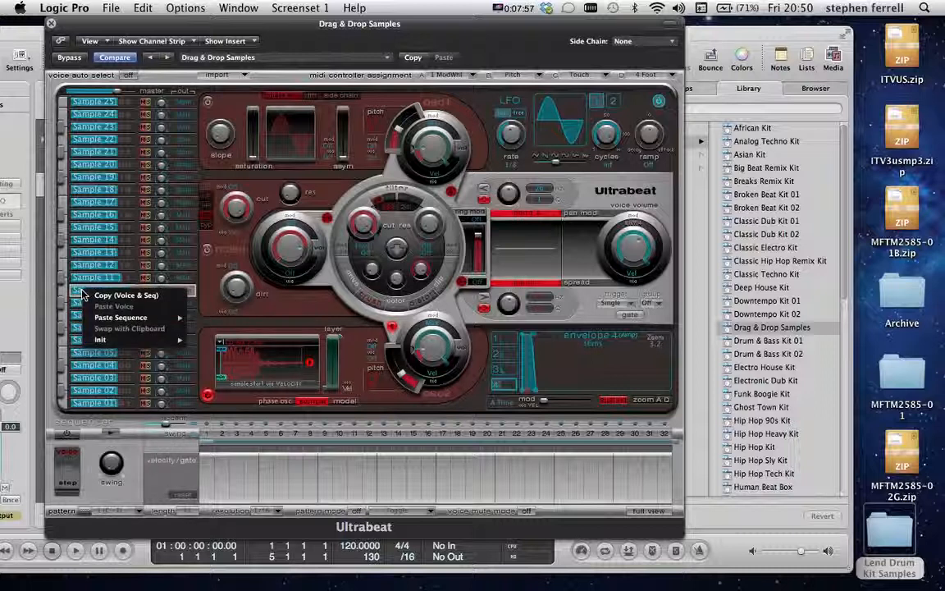
{"action": "mouse_move", "coordinate": [111, 320]}
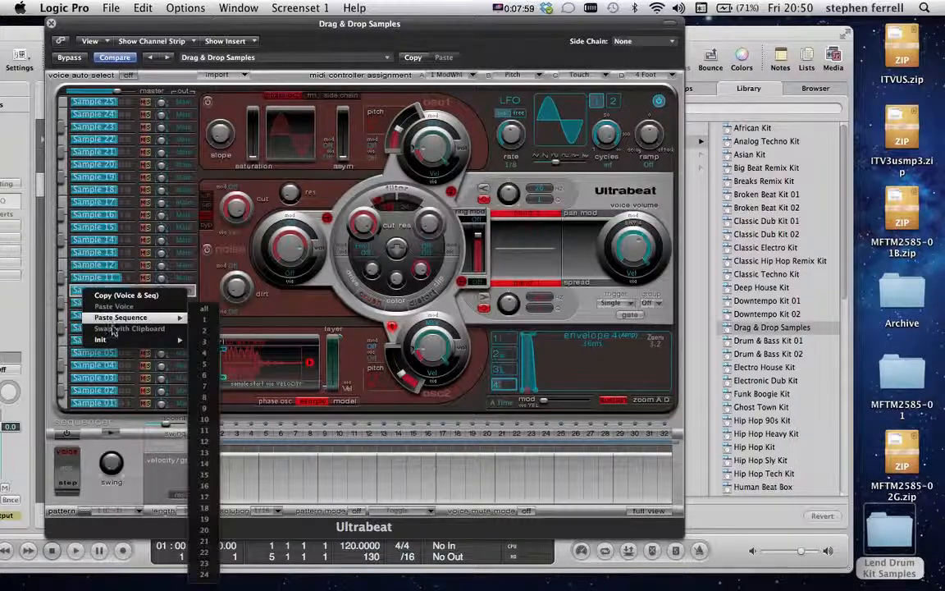
{"action": "mouse_move", "coordinate": [132, 342]}
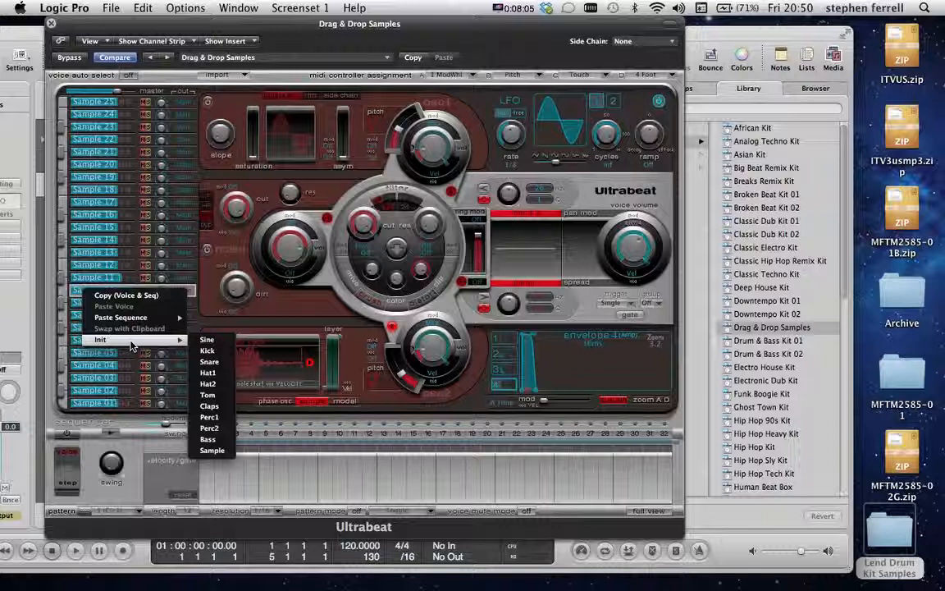
{"action": "left_click", "coordinate": [201, 277]}
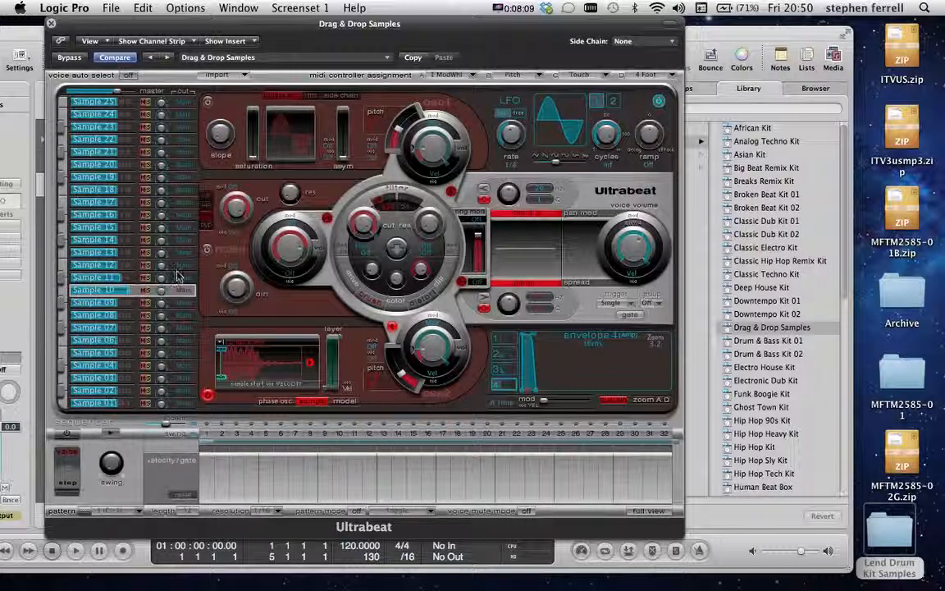
Step: Program Sample 10 hits on steps 1, 5, 9 and 13 of the sequencer, raising step 5 to velocity 127
{"action": "left_click", "coordinate": [208, 468]}
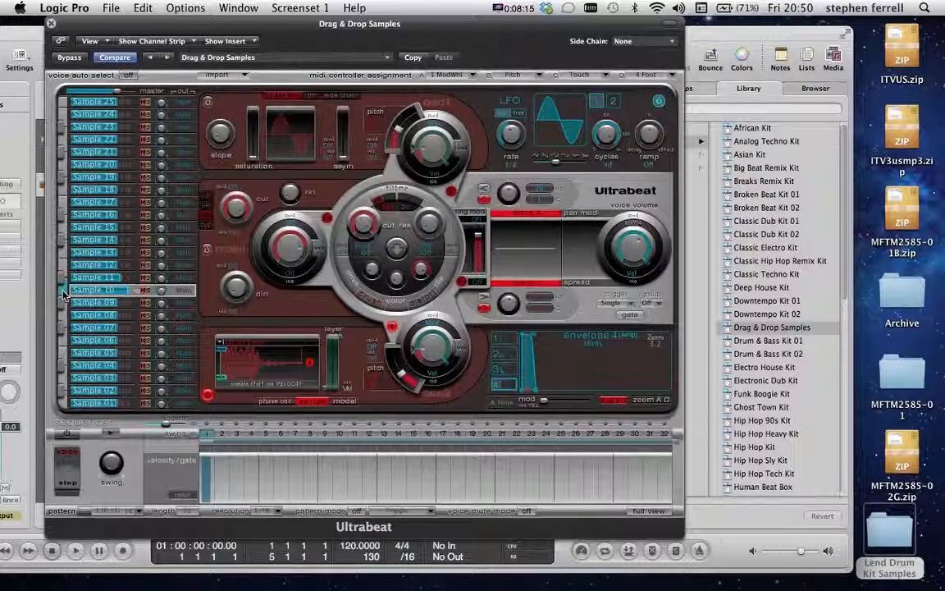
{"action": "left_click", "coordinate": [273, 488]}
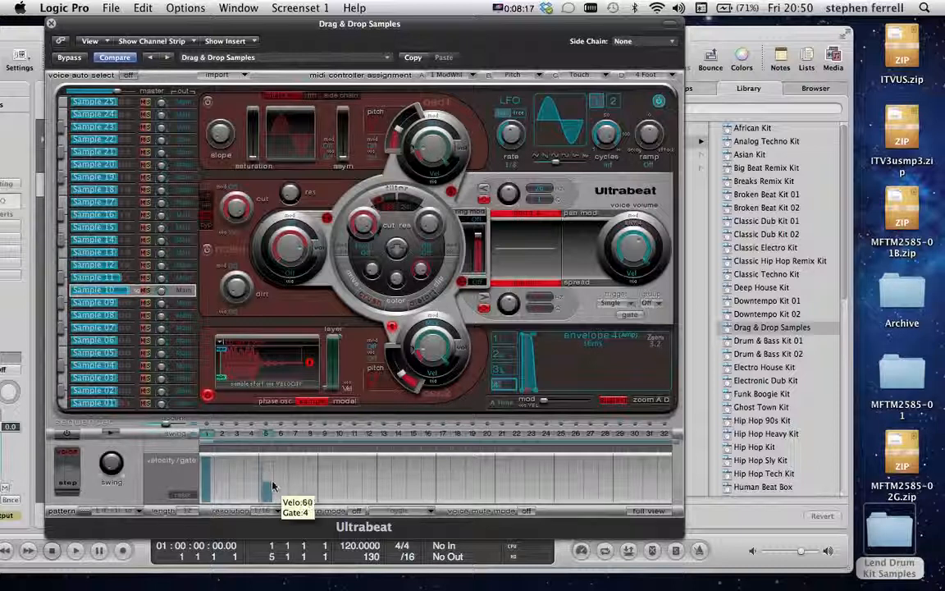
{"action": "left_click_drag", "start_coordinate": [273, 466], "coordinate": [271, 435]}
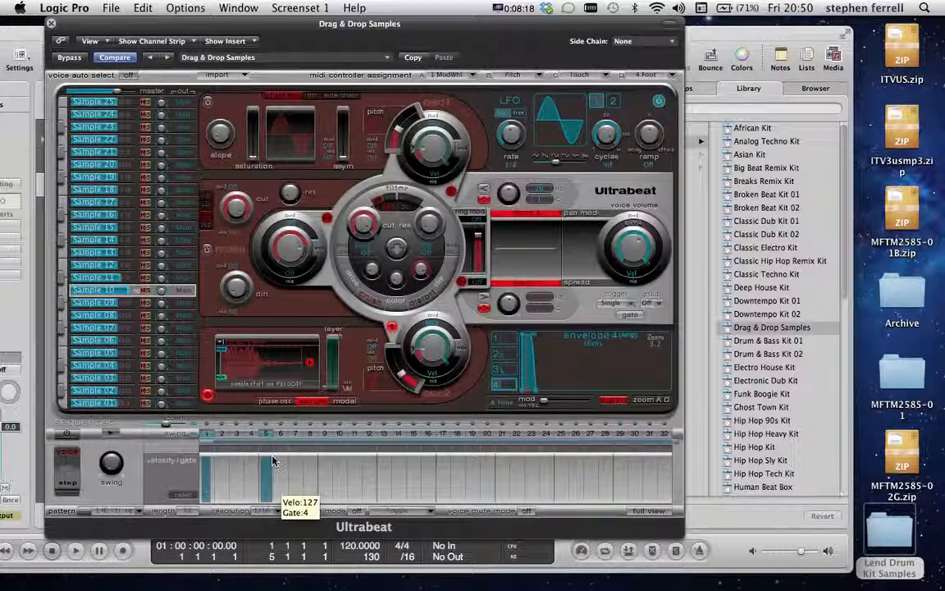
{"action": "left_click", "coordinate": [327, 484]}
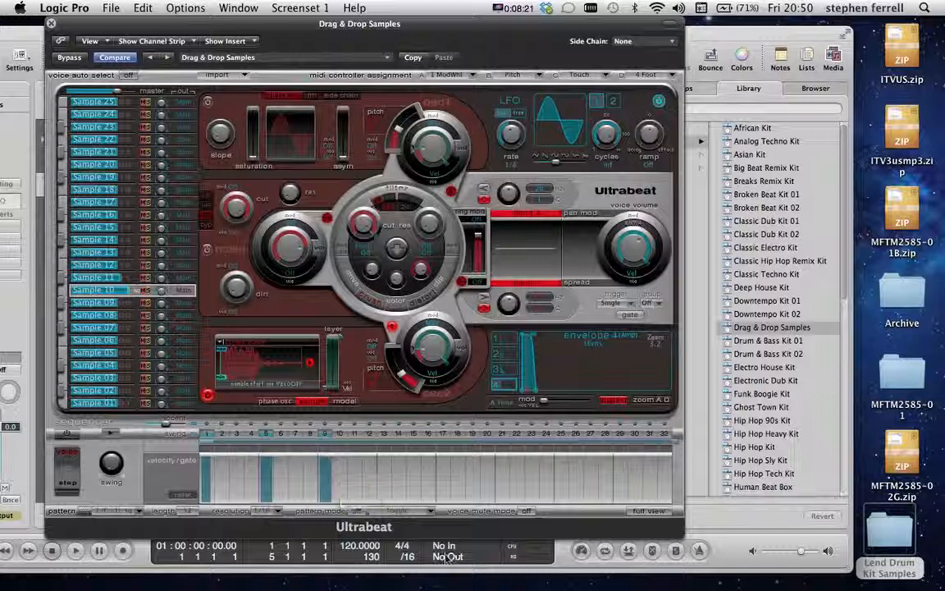
{"action": "left_click_drag", "start_coordinate": [384, 492], "coordinate": [389, 456]}
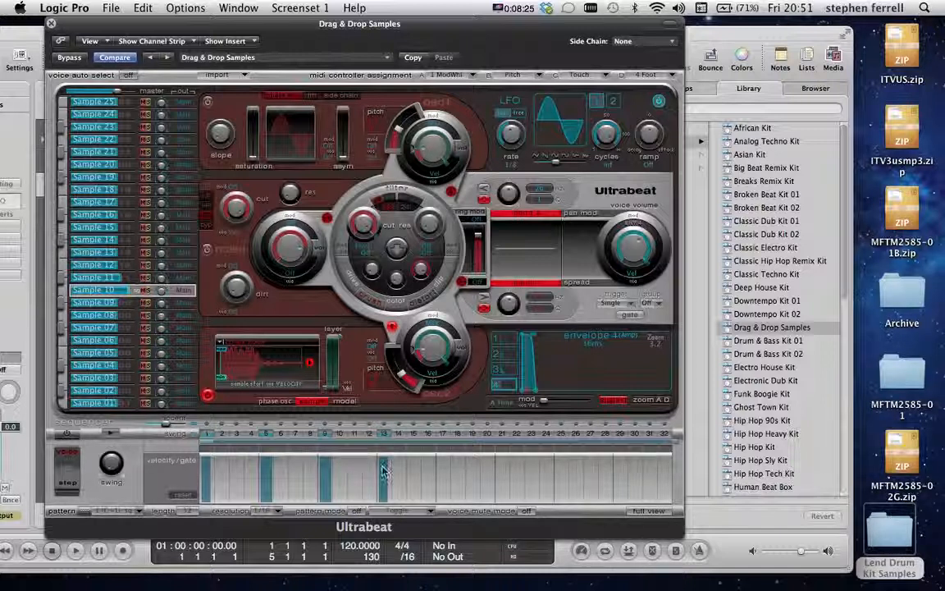
Step: Add Sample 10 hits on every downbeat of the 32-step pattern and raise steps 17, 21, 25 and 29 to velocity 127
{"action": "right_click", "coordinate": [210, 437]}
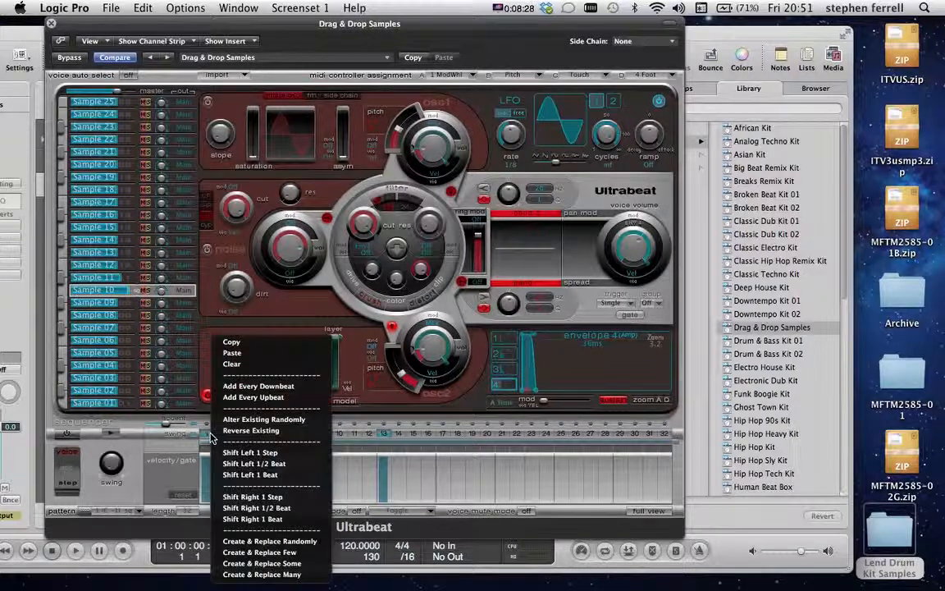
{"action": "left_click", "coordinate": [257, 387]}
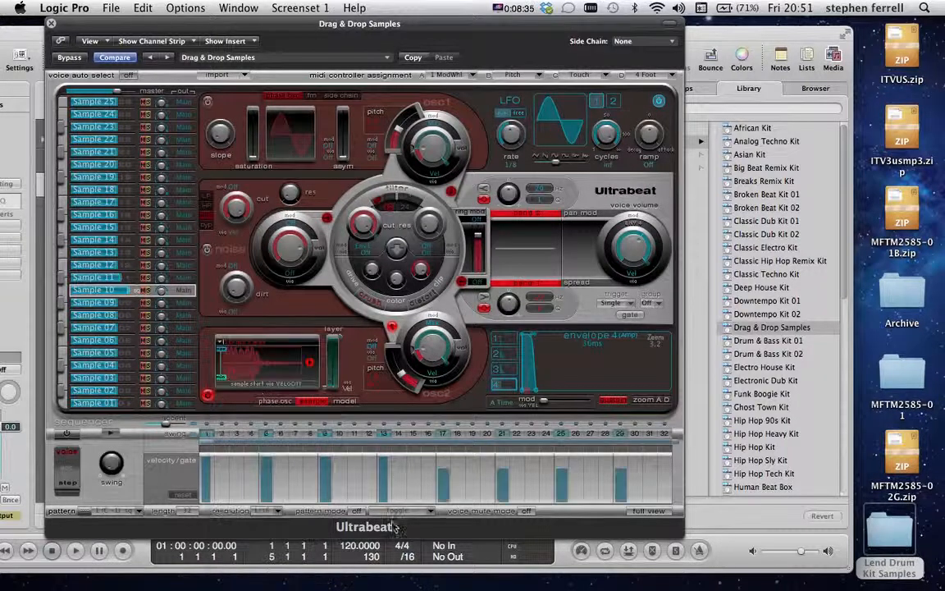
{"action": "left_click_drag", "start_coordinate": [450, 478], "coordinate": [443, 414]}
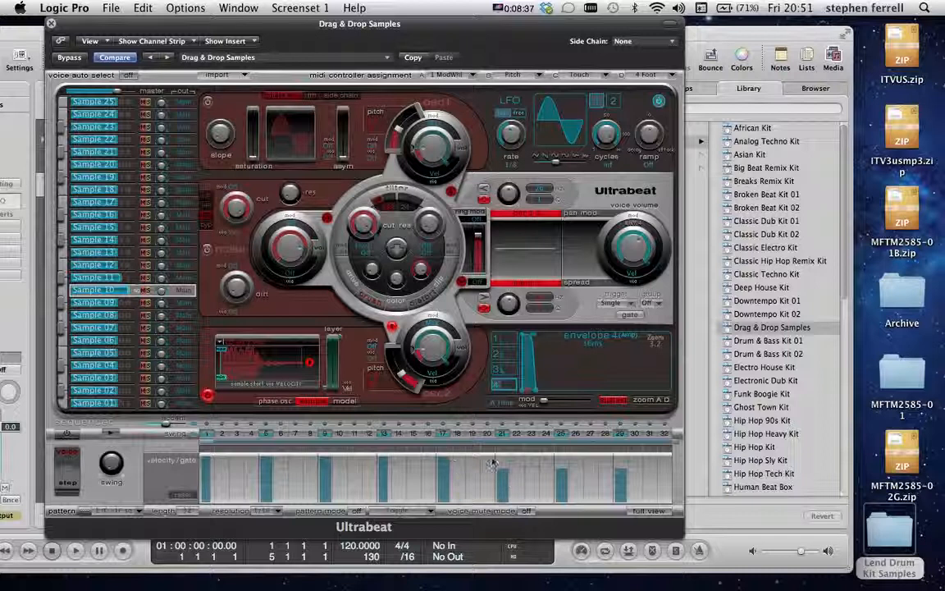
{"action": "left_click_drag", "start_coordinate": [507, 481], "coordinate": [502, 456]}
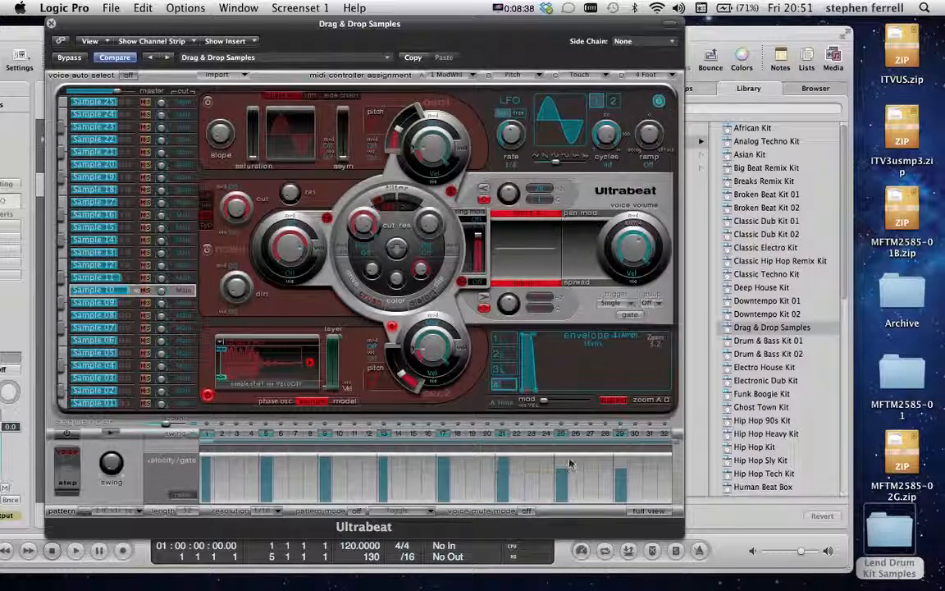
{"action": "left_click_drag", "start_coordinate": [566, 474], "coordinate": [563, 456]}
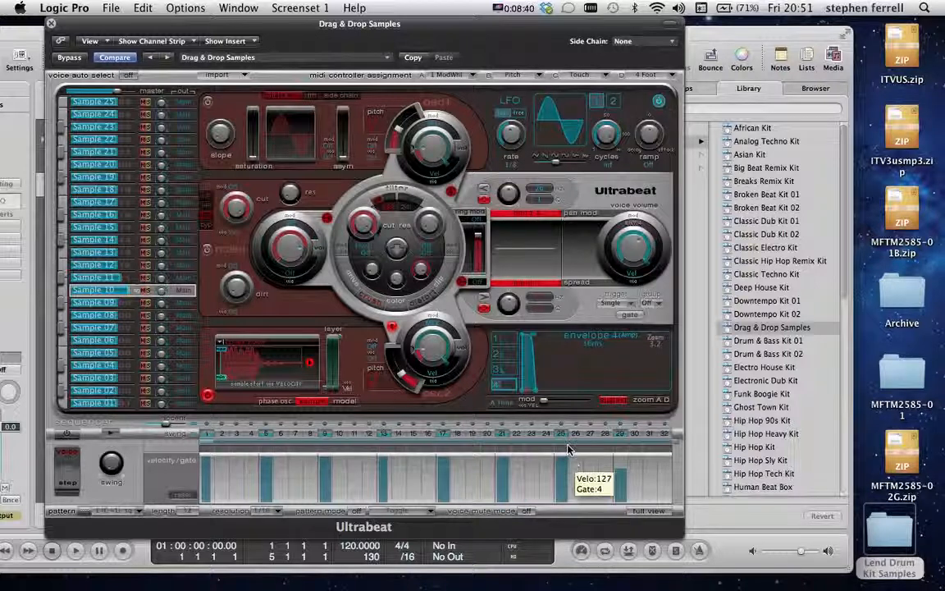
{"action": "left_click", "coordinate": [625, 478]}
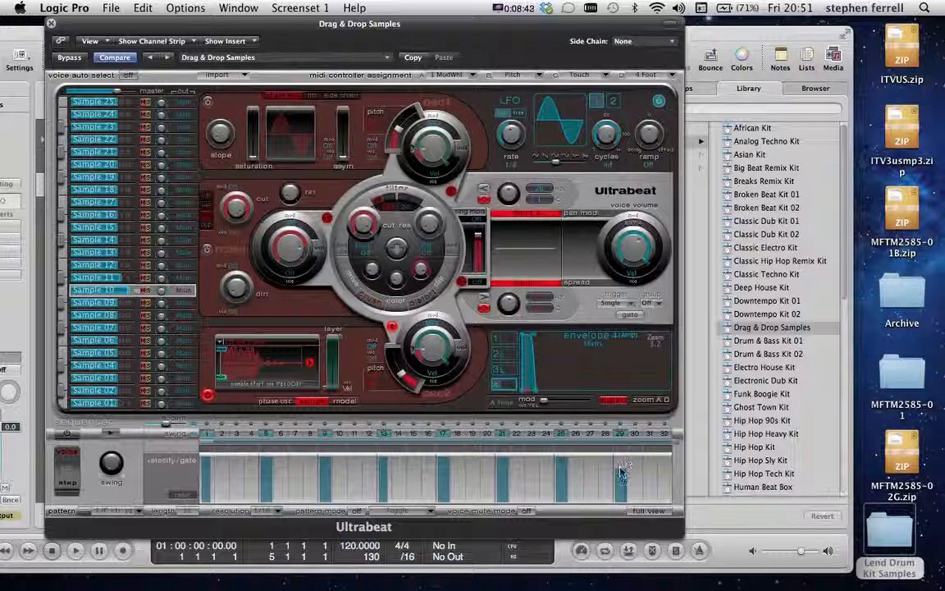
{"action": "left_click_drag", "start_coordinate": [625, 478], "coordinate": [621, 451]}
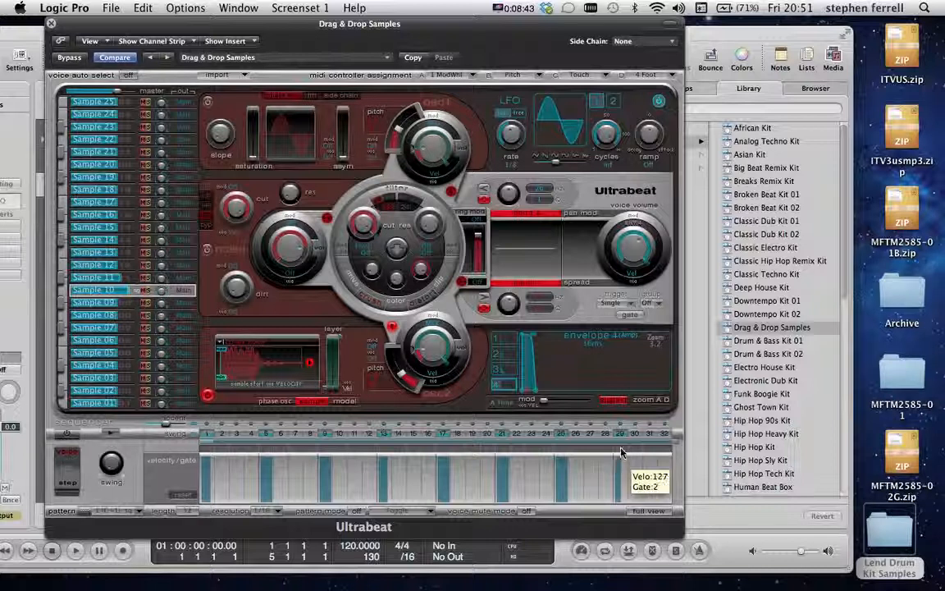
Step: Switch the Ultrabeat sequencer to full view to show the step grid for all voices
{"action": "left_click", "coordinate": [652, 510]}
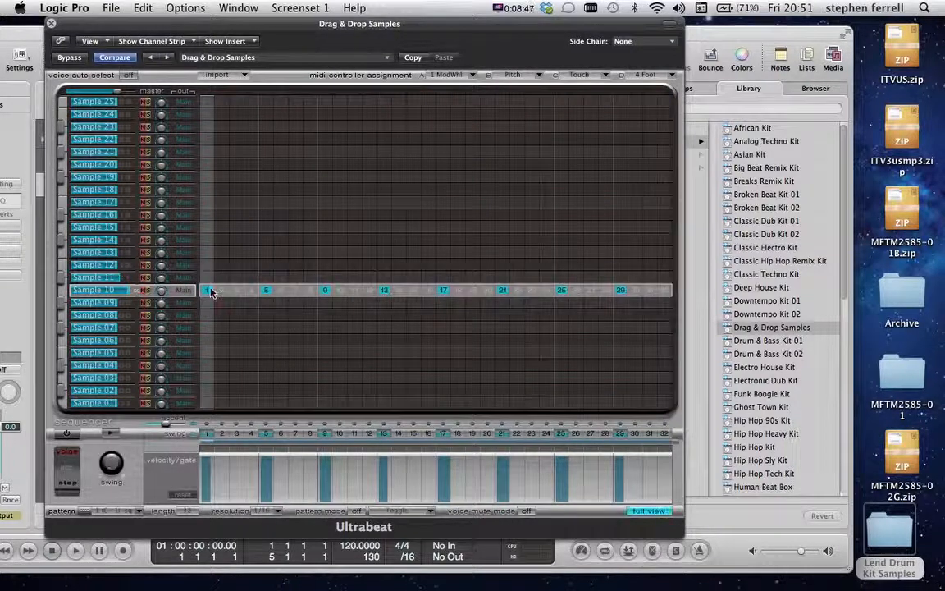
{"action": "left_click", "coordinate": [648, 511]}
{"action": "left_click", "coordinate": [648, 511]}
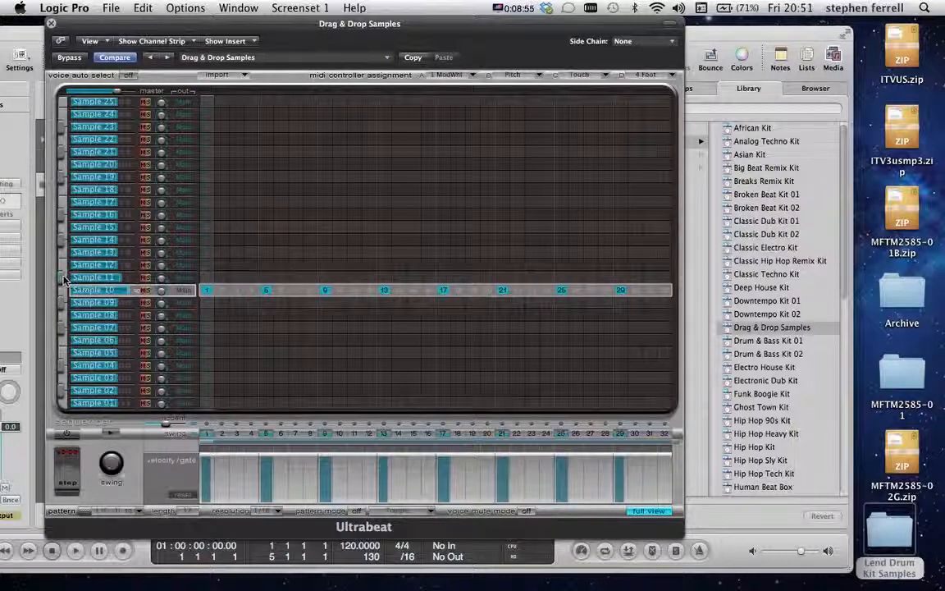
Step: Program Sample 11 hits on every odd-numbered step from 1 to 31 using the automatic beat-fill commands
{"action": "left_click", "coordinate": [207, 278]}
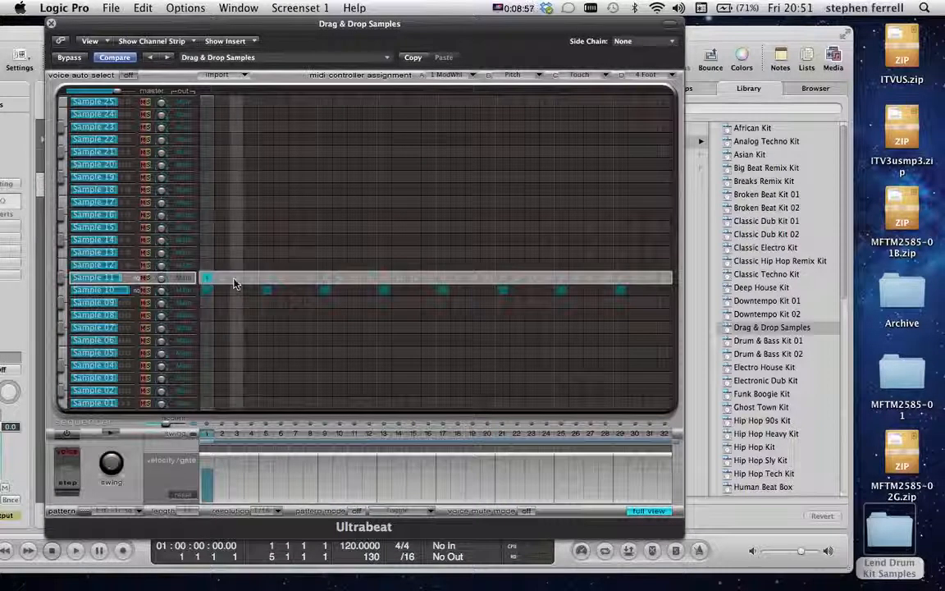
{"action": "left_click", "coordinate": [236, 279]}
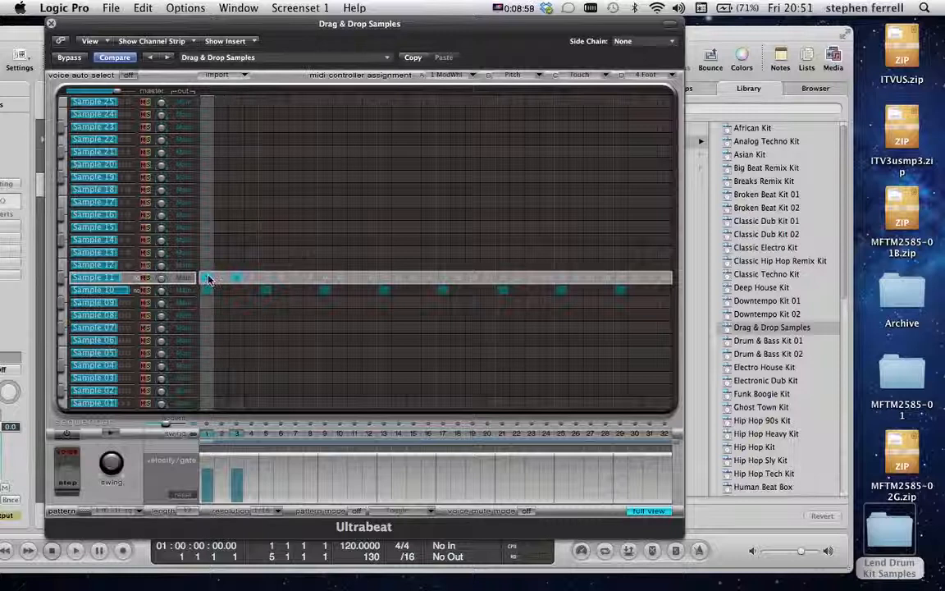
{"action": "right_click", "coordinate": [208, 279]}
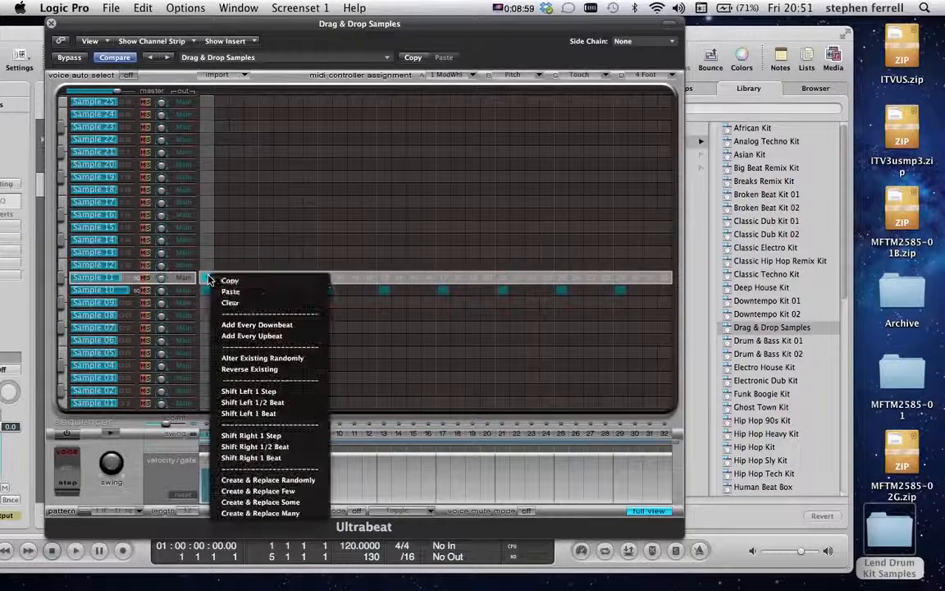
{"action": "left_click", "coordinate": [248, 326]}
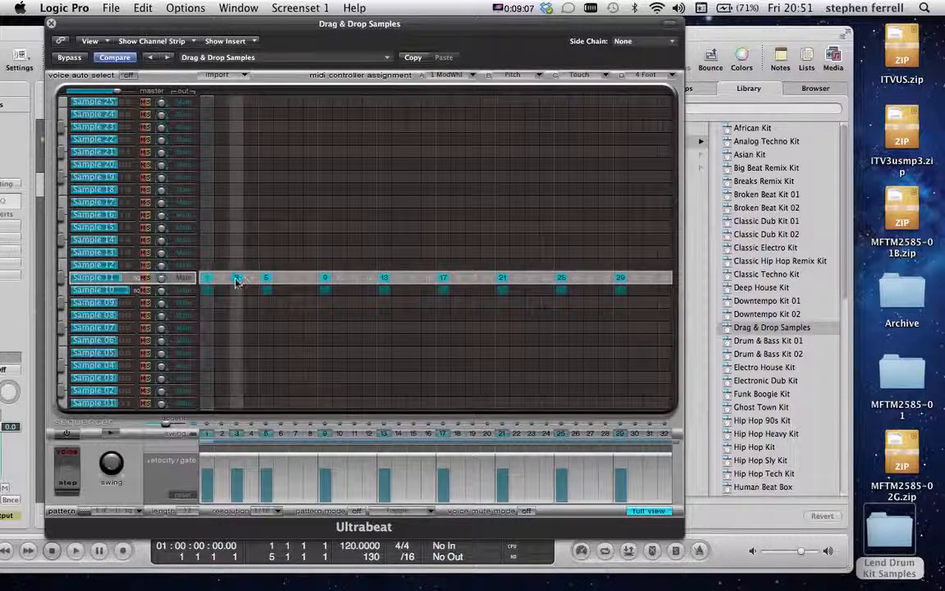
{"action": "right_click", "coordinate": [236, 282]}
{"action": "left_click", "coordinate": [250, 293]}
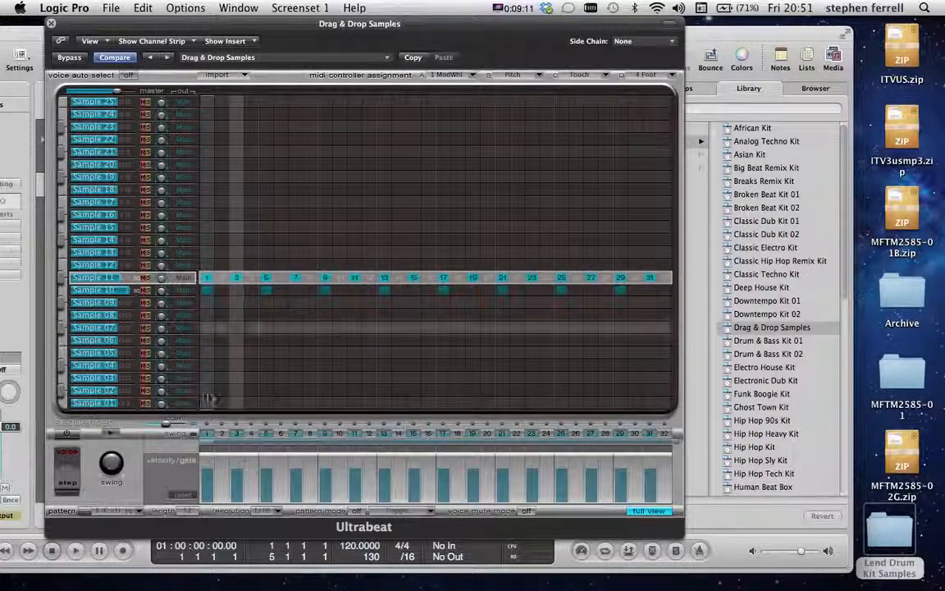
Step: Play the pattern while lowering Sample 11's velocity on steps 5, 9 and 15, and shorten the gate of step 15
{"action": "left_click", "coordinate": [111, 435]}
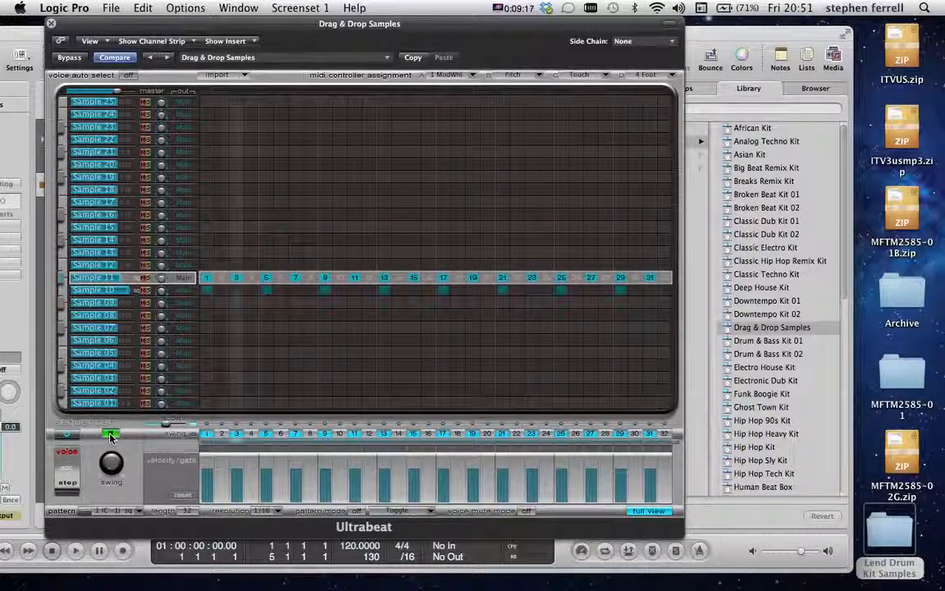
{"action": "mouse_move", "coordinate": [268, 477]}
{"action": "left_mouse_down"}
{"action": "mouse_move", "coordinate": [272, 485]}
{"action": "mouse_move", "coordinate": [328, 489]}
{"action": "left_mouse_up"}
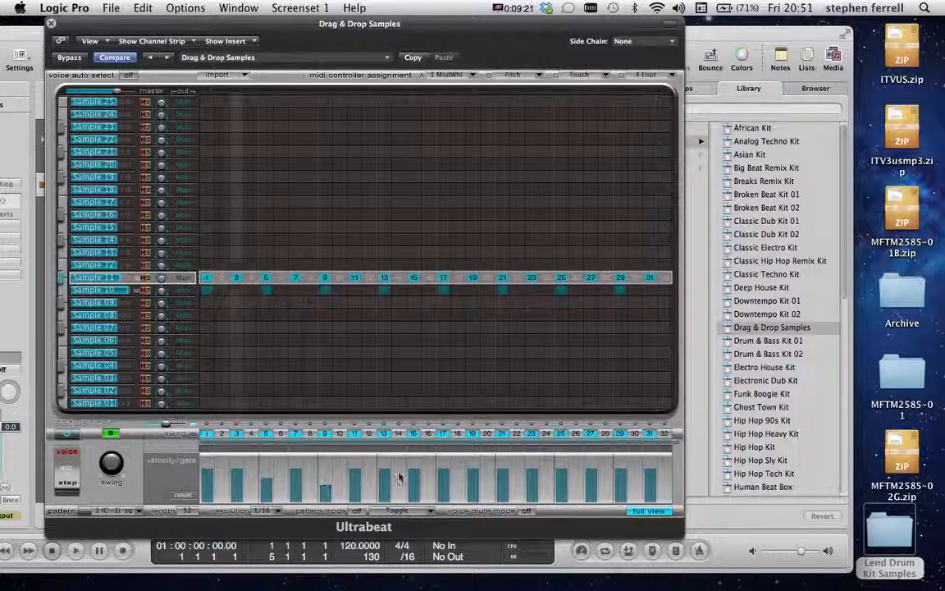
{"action": "left_click_drag", "start_coordinate": [407, 478], "coordinate": [407, 487]}
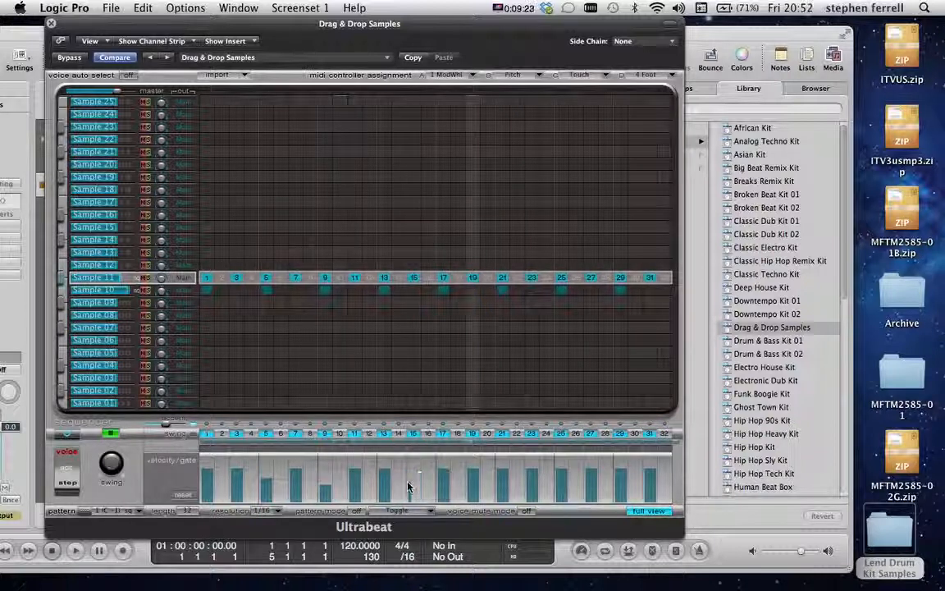
{"action": "left_click", "coordinate": [423, 483]}
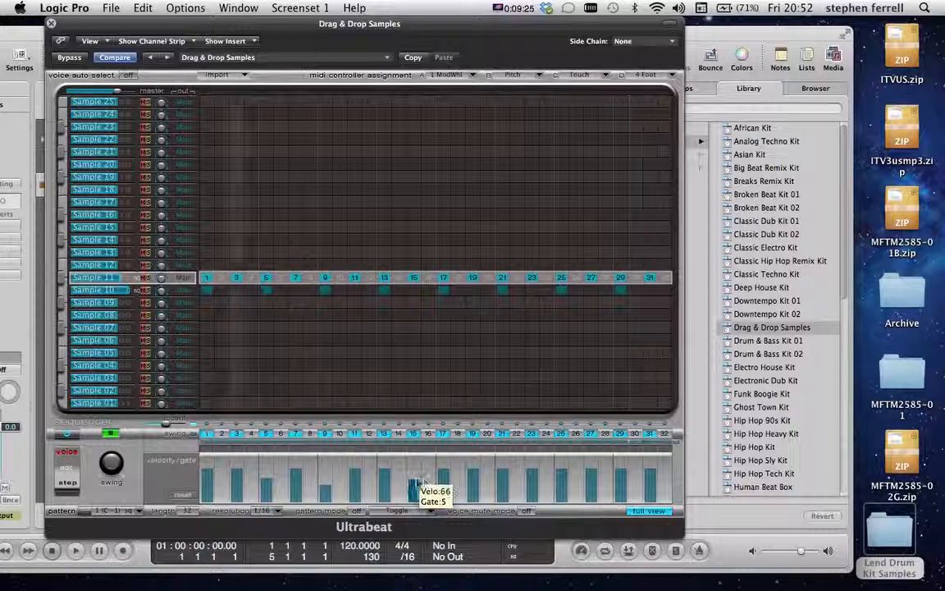
{"action": "left_click_drag", "start_coordinate": [424, 479], "coordinate": [414, 481]}
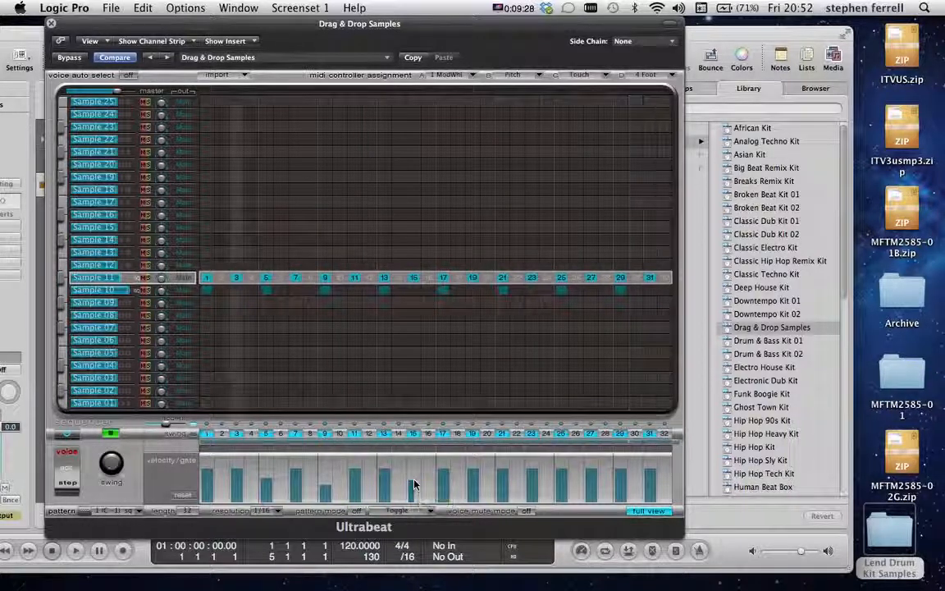
Step: Increase the swing amount of the Sample 11 pattern and switch the Ultrabeat sequencer off
{"action": "left_click_drag", "start_coordinate": [118, 464], "coordinate": [118, 442]}
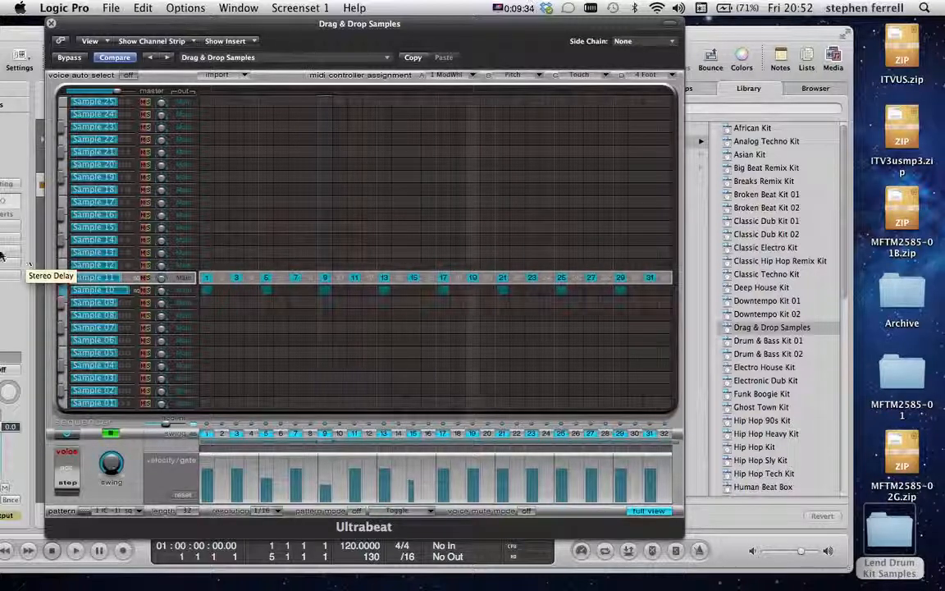
{"action": "left_click", "coordinate": [68, 434]}
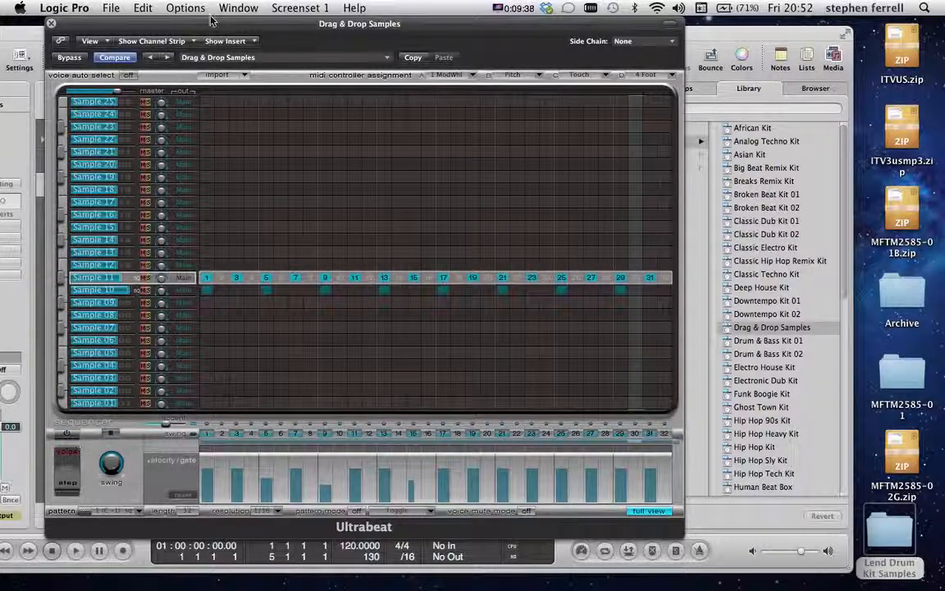
Step: Place the Ultrabeat pattern as a region at bar 1 of the Drag & Drop Samples track and play it back
{"action": "left_click_drag", "start_coordinate": [207, 27], "coordinate": [550, 27]}
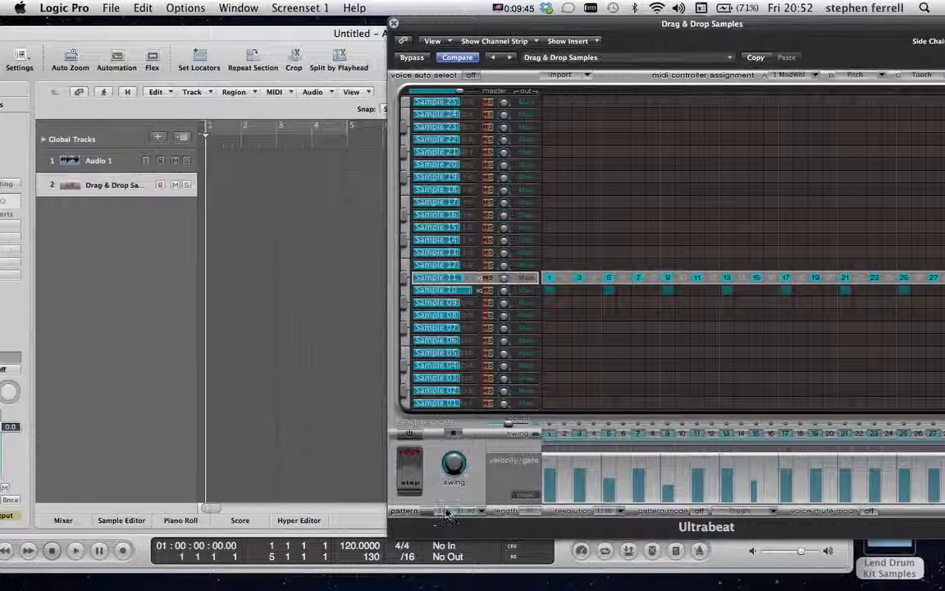
{"action": "left_click_drag", "start_coordinate": [427, 512], "coordinate": [210, 191]}
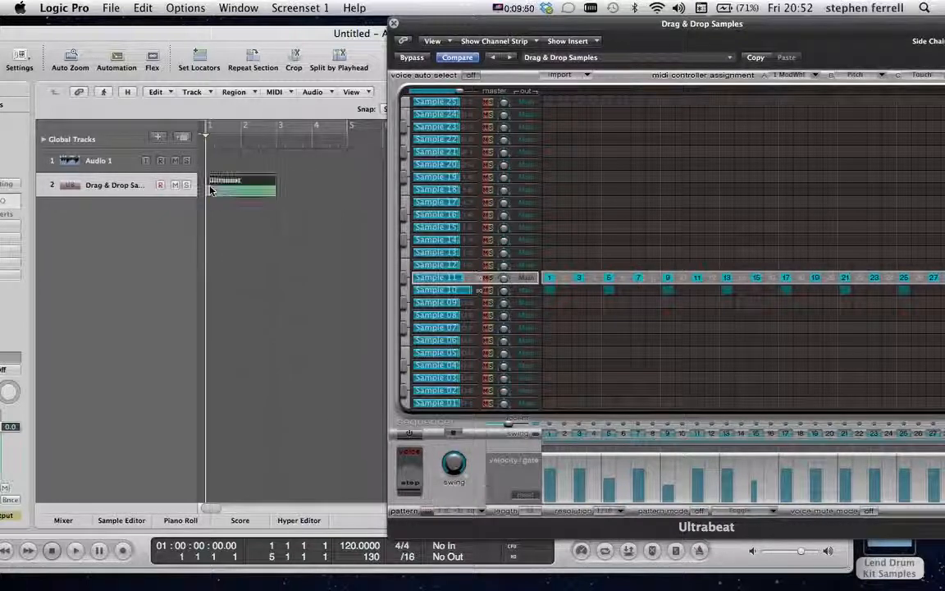
{"action": "left_click", "coordinate": [74, 551]}
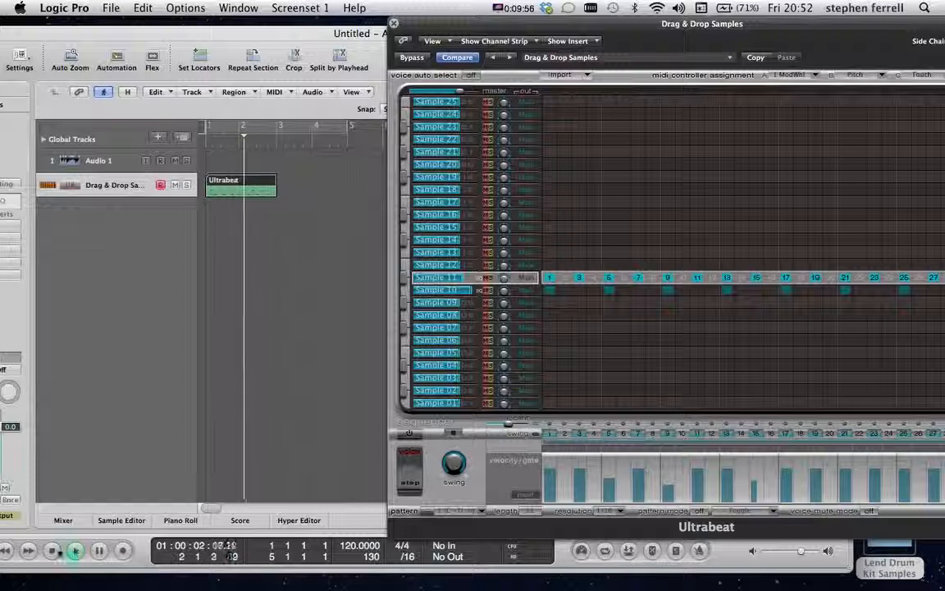
Step: Turn on Loop for the Ultrabeat region in its region parameters and close the Ultrabeat window
{"action": "left_click_drag", "start_coordinate": [201, 37], "coordinate": [264, 27]}
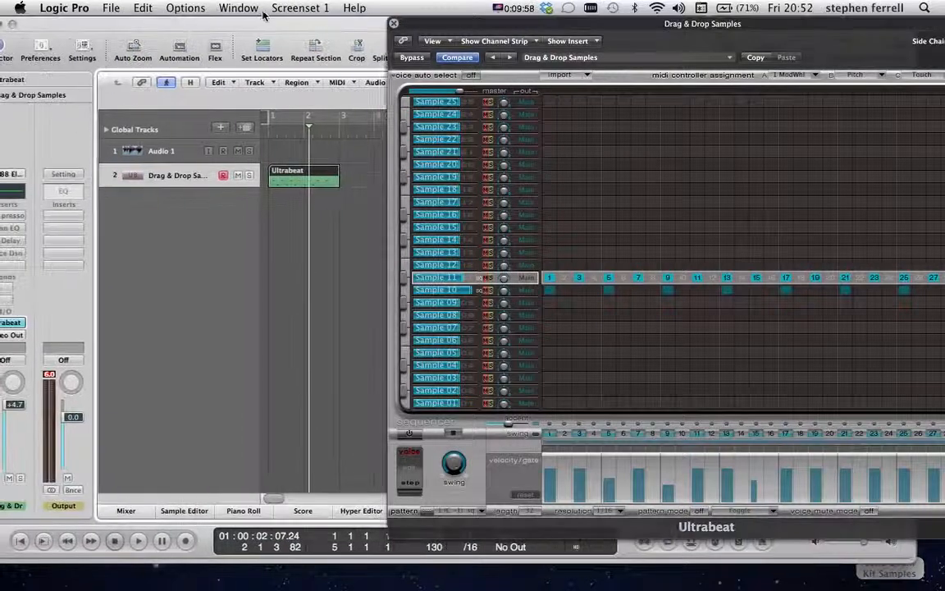
{"action": "left_click_drag", "start_coordinate": [164, 27], "coordinate": [202, 19]}
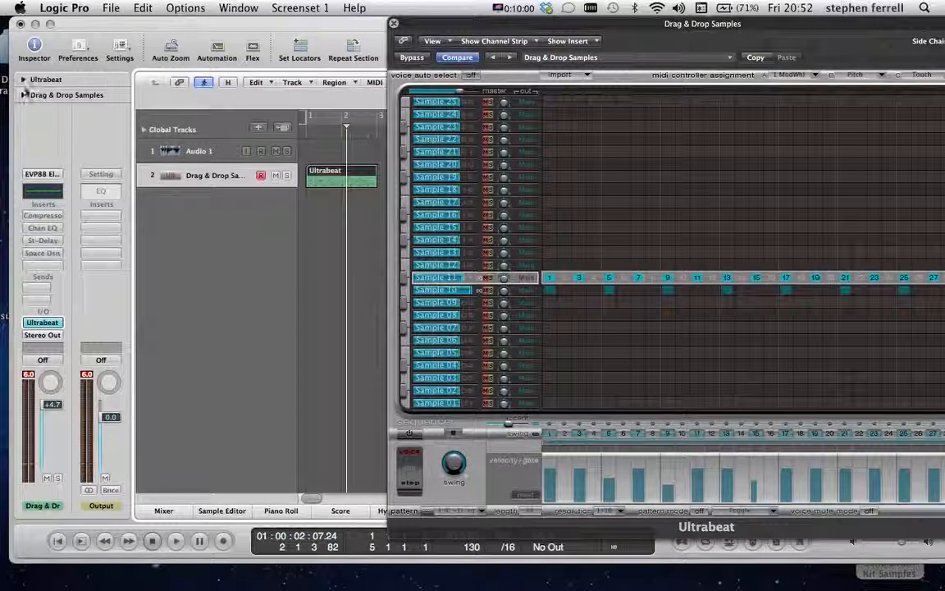
{"action": "left_click", "coordinate": [24, 80]}
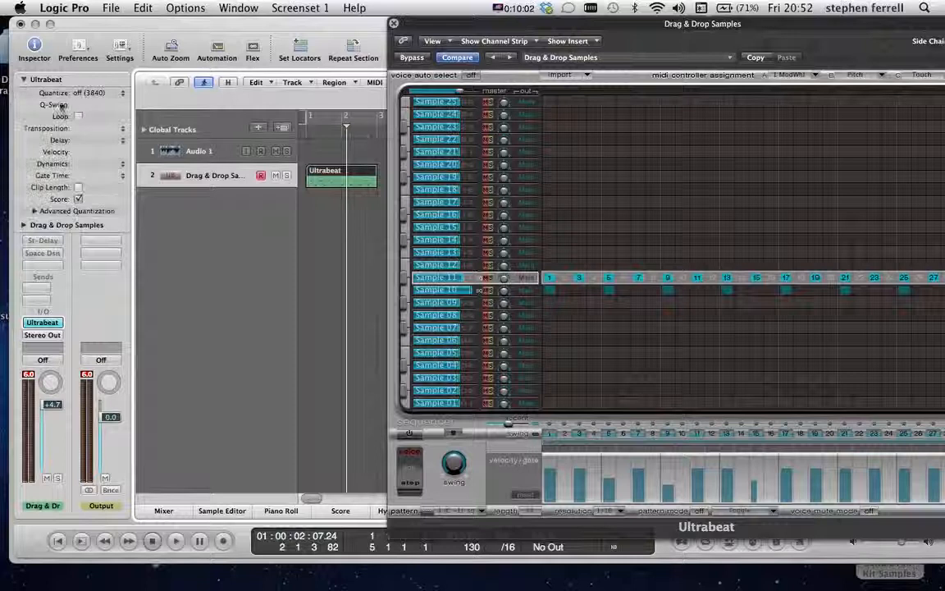
{"action": "left_click", "coordinate": [394, 24]}
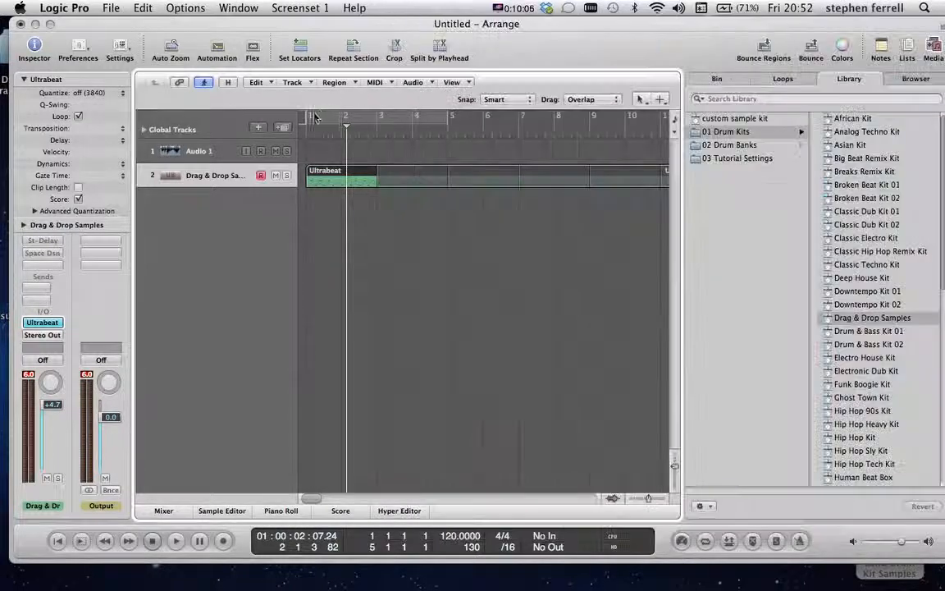
Step: Set a cycle range from bar 1 to bar 9, play the looped beat, and return the playhead to the start
{"action": "left_click_drag", "start_coordinate": [314, 117], "coordinate": [585, 126]}
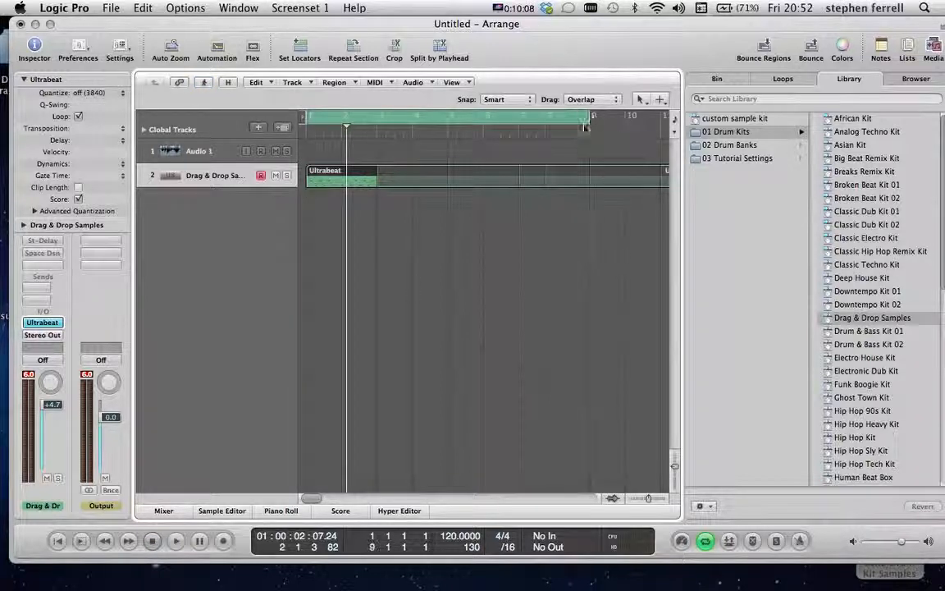
{"action": "left_click", "coordinate": [176, 542]}
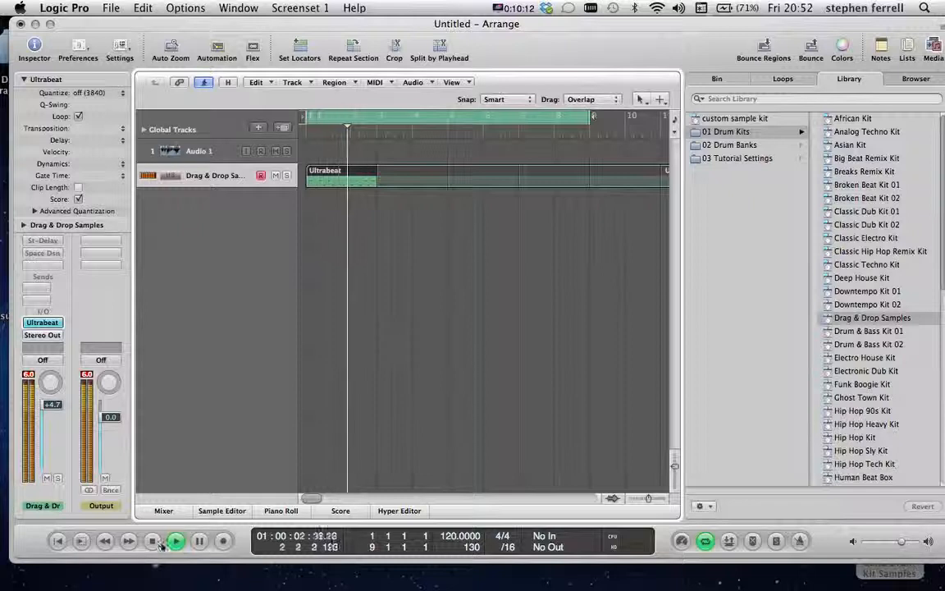
{"action": "left_click", "coordinate": [154, 541]}
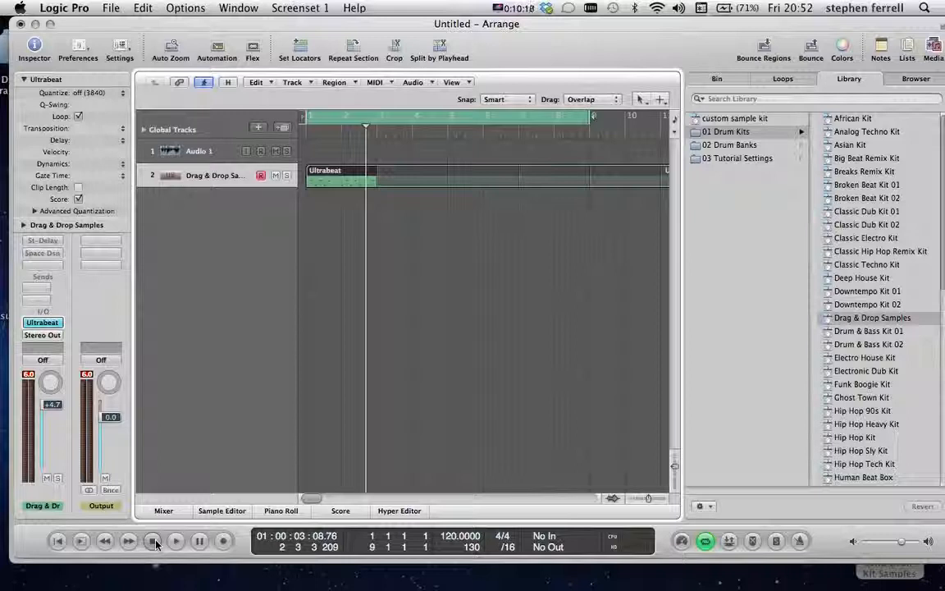
{"action": "left_click", "coordinate": [153, 542]}
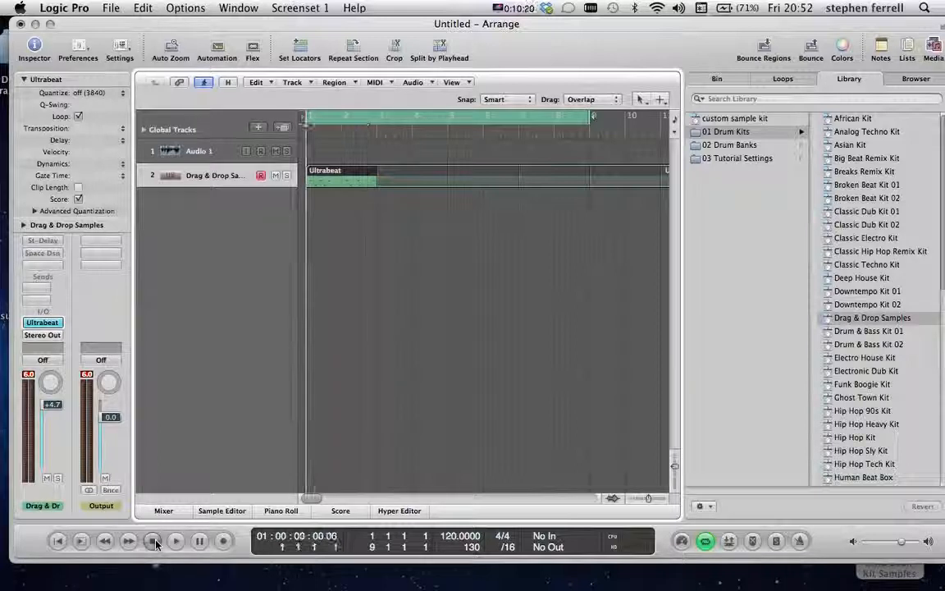
{"action": "left_click", "coordinate": [154, 542]}
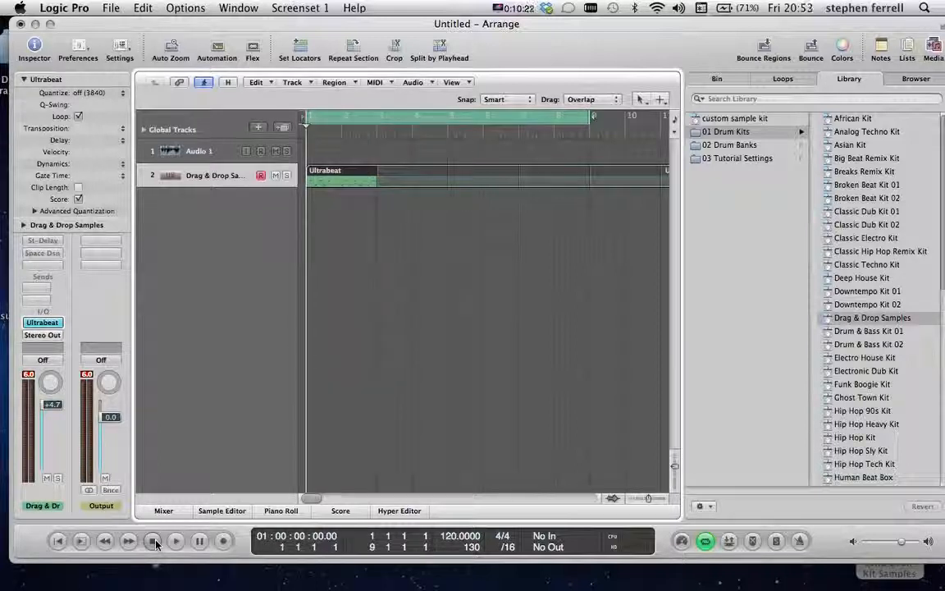
{"action": "left_click", "coordinate": [498, 9]}
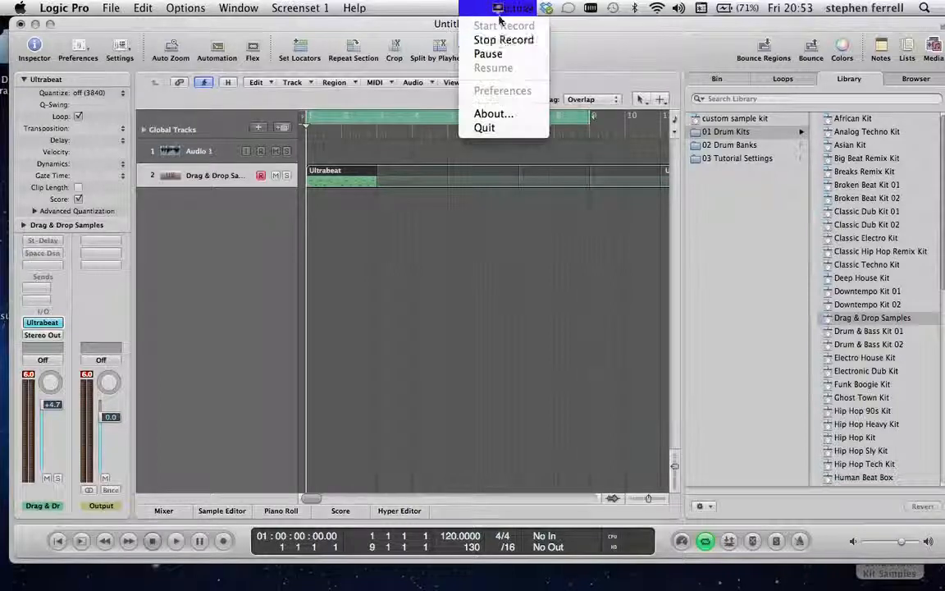